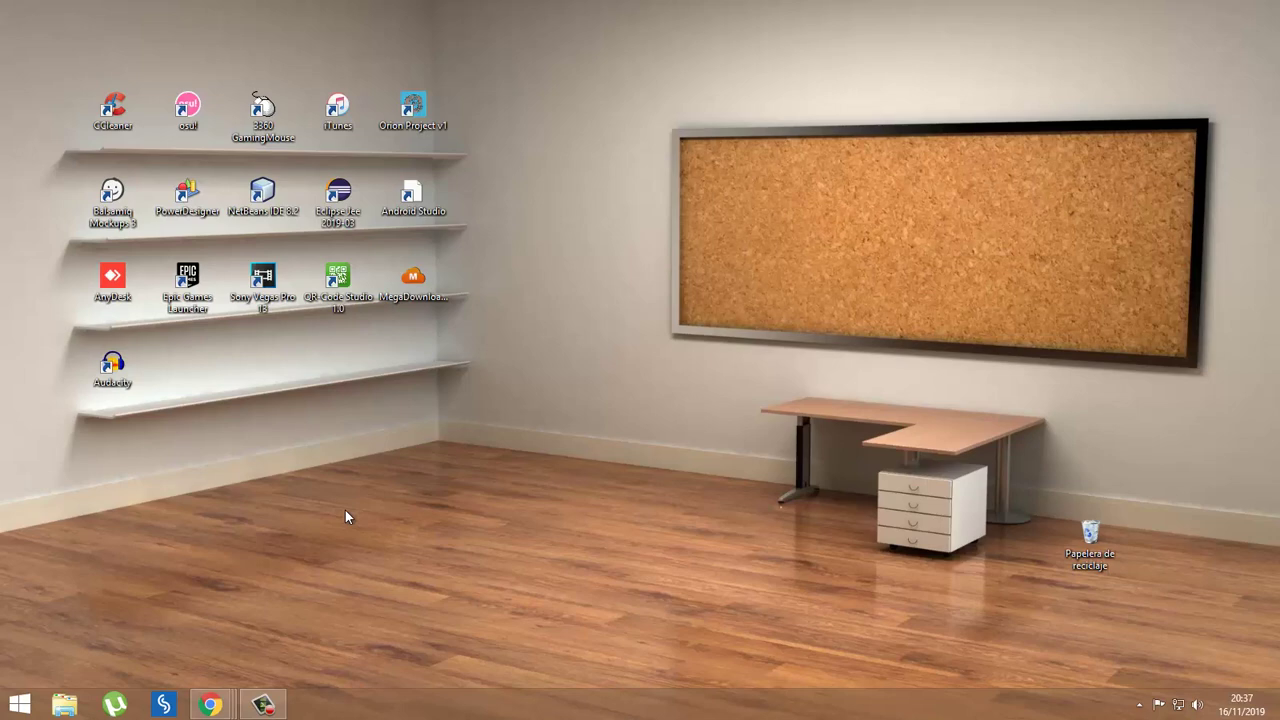
- Launch Excel from the Run prompt with a new blank workbook
{"action": "key", "text": "super+r"}
{"action": "type", "text": "e"}
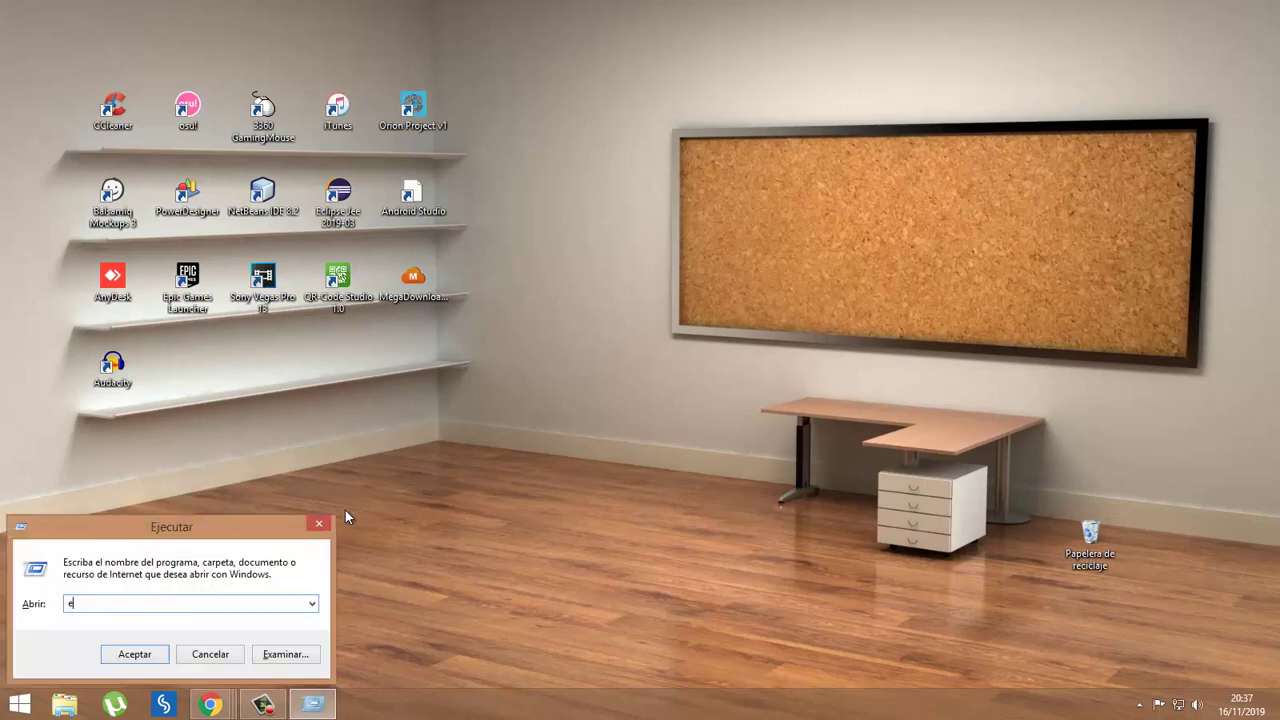
{"action": "type", "text": "xcel"}
{"action": "key", "text": "Return"}
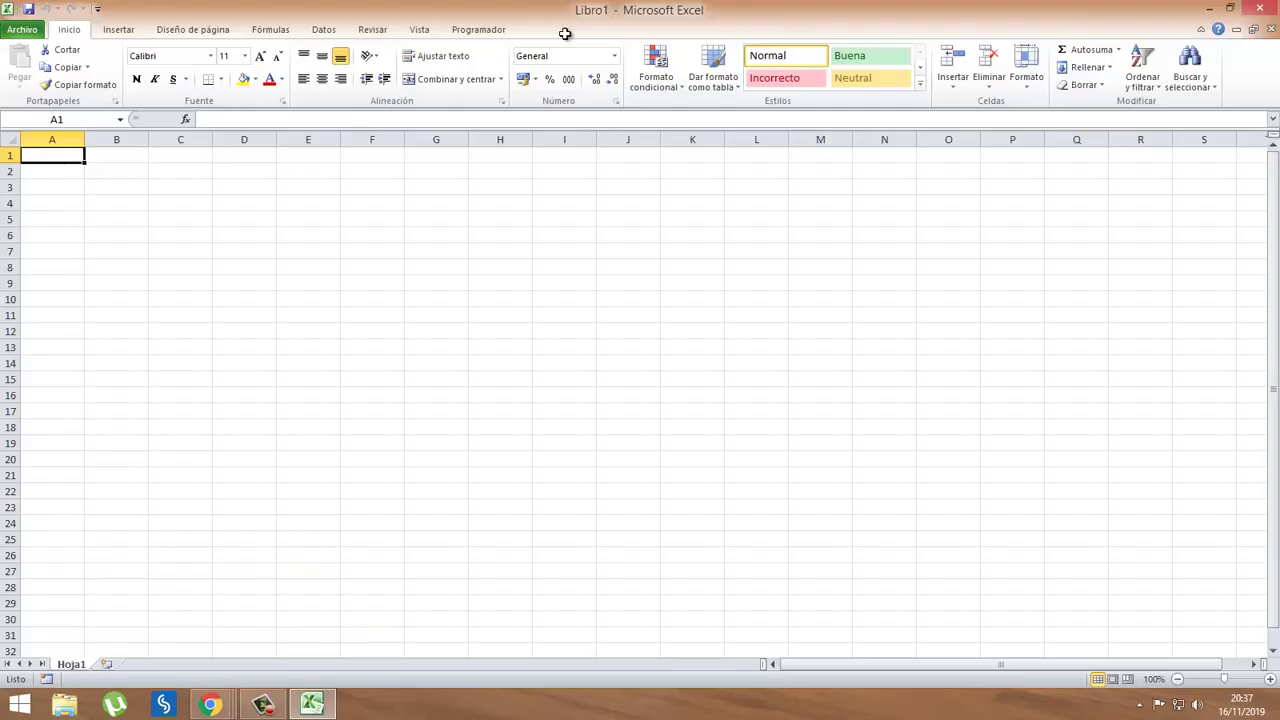
- Open the Visual Basic for Applications editor from the Programador ribbon
{"action": "left_click", "coordinate": [385, 280]}
{"action": "left_click", "coordinate": [318, 208]}
{"action": "left_click", "coordinate": [496, 217]}
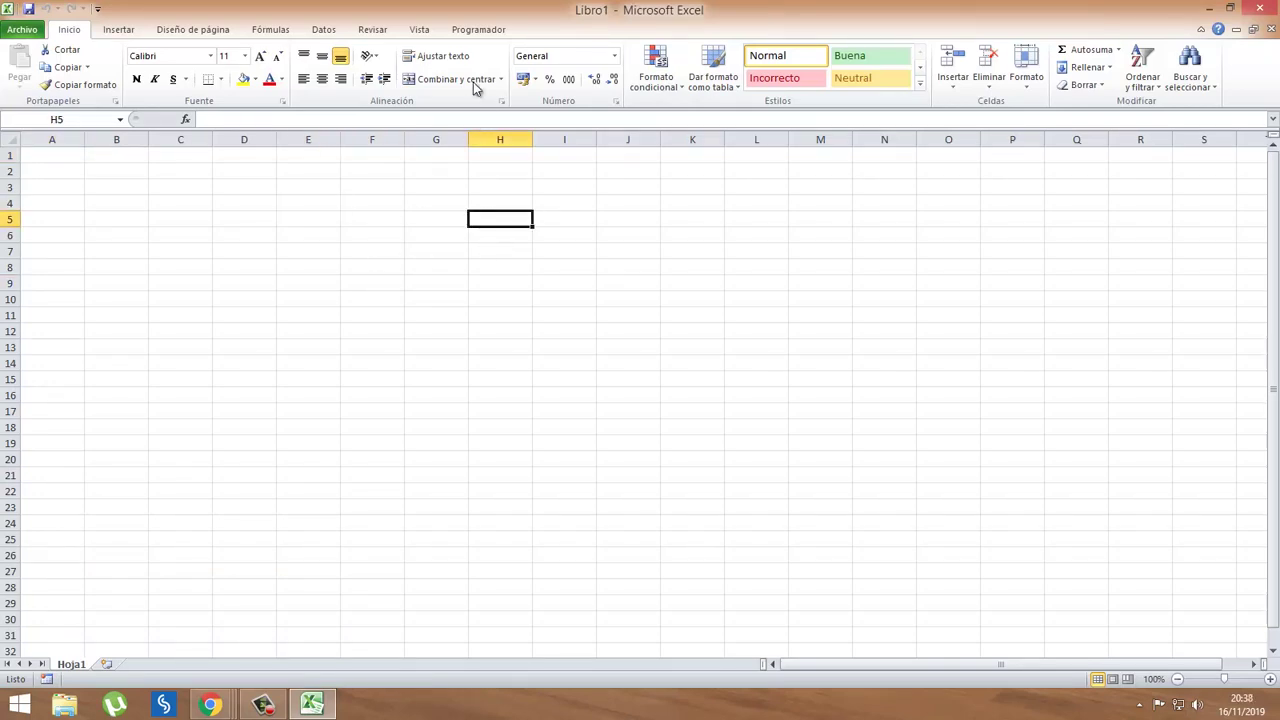
{"action": "left_click", "coordinate": [488, 32]}
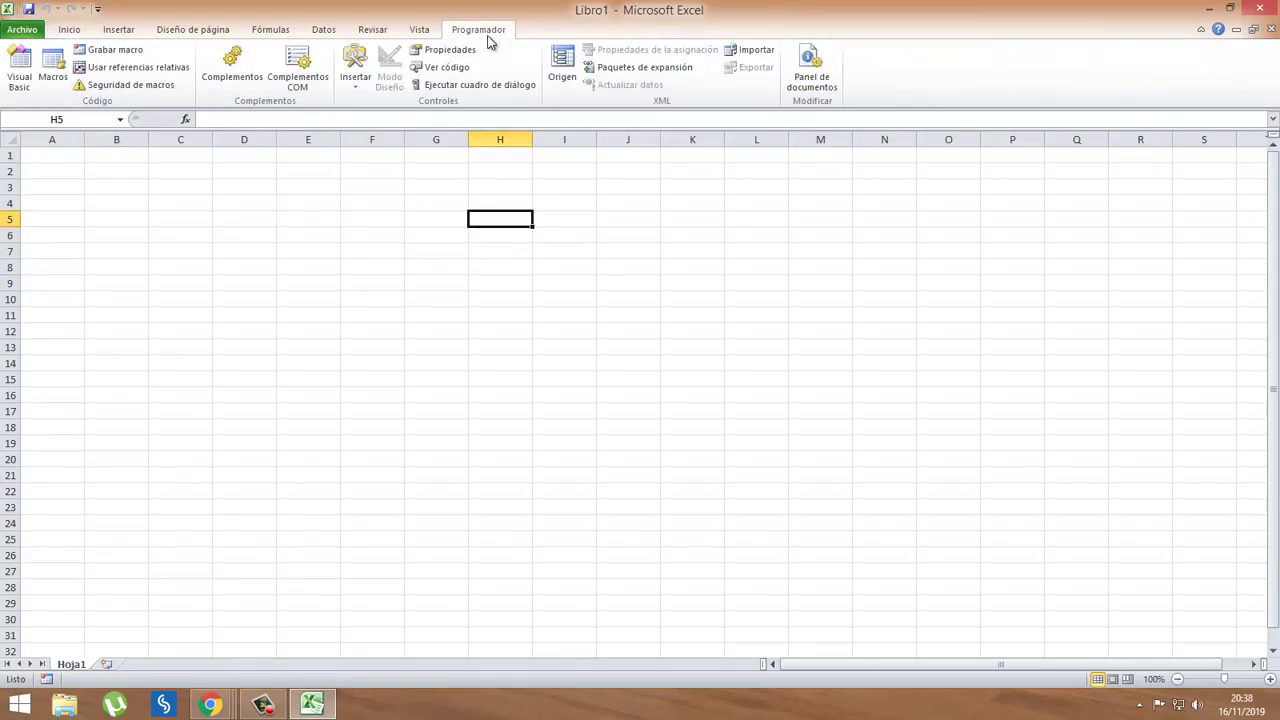
{"action": "left_click", "coordinate": [20, 80]}
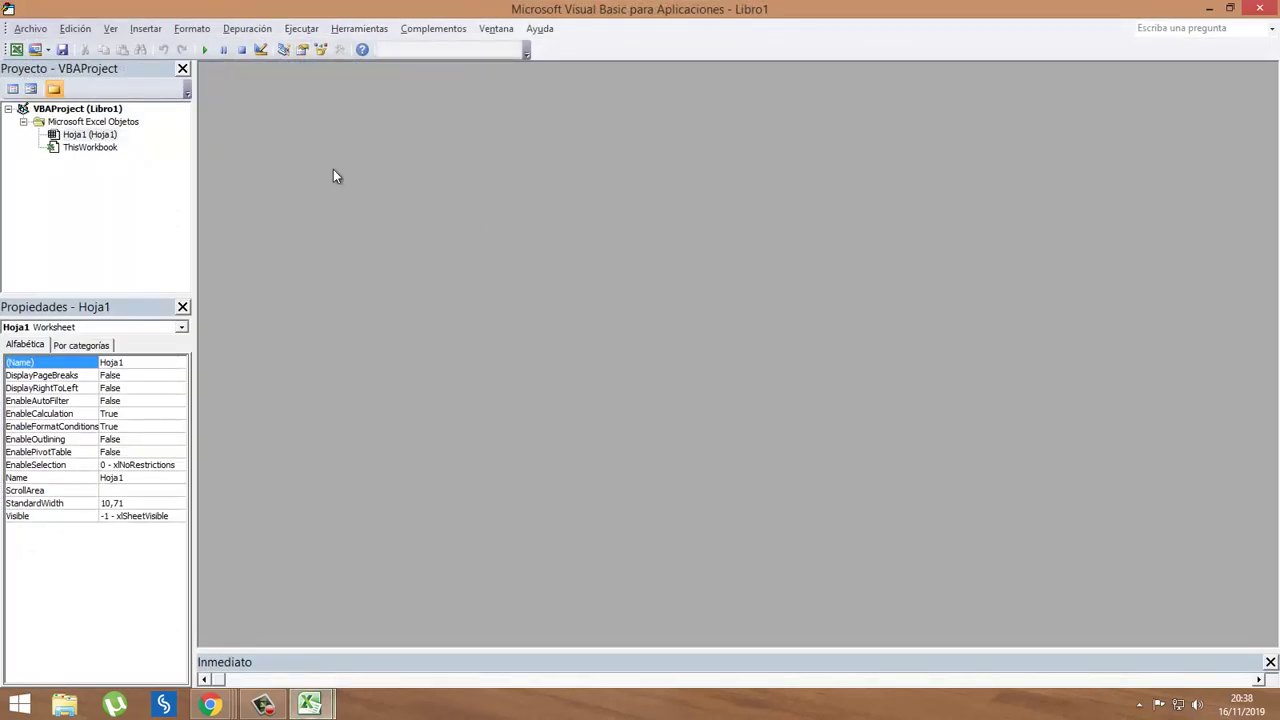
- Insert a new module under the Libro1 Excel objects
{"action": "left_click", "coordinate": [94, 122]}
{"action": "right_click", "coordinate": [94, 125]}
{"action": "left_click", "coordinate": [299, 208]}
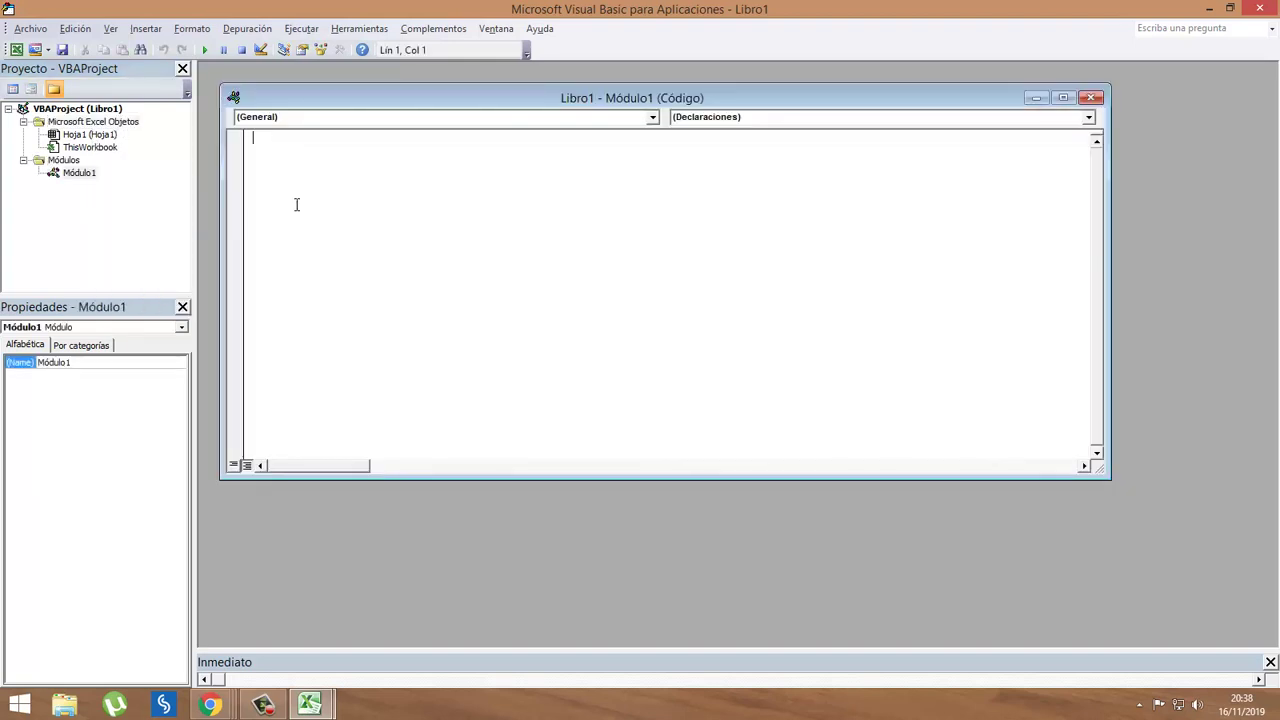
- Write a Public Sub hola() procedure with a Debug.Print("") line
{"action": "type", "text": "pu"}
{"action": "type", "text": "blic sub "}
{"action": "type", "text": "hola"}
{"action": "key", "text": "Return"}
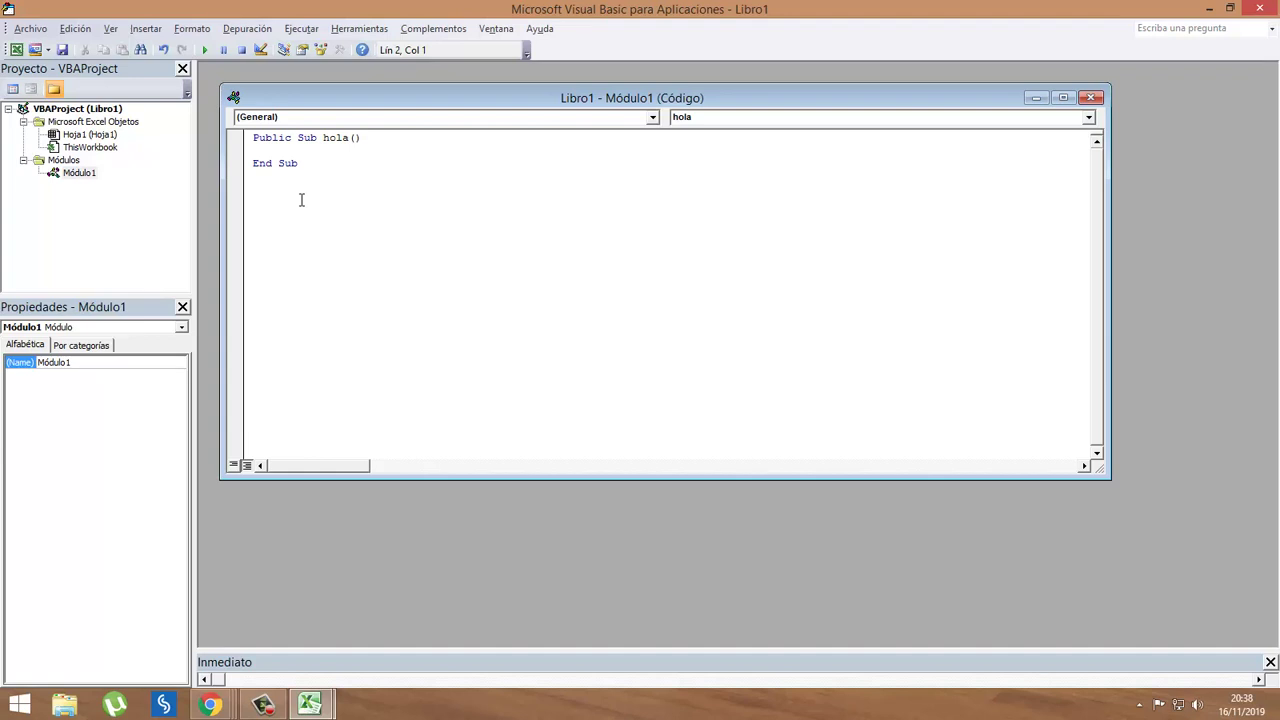
{"action": "type", "text": "debug."}
{"action": "type", "text": "p"}
{"action": "key", "text": "Return"}
{"action": "key", "text": "BackSpace"}
{"action": "type", "text": "()"}
{"action": "key", "text": "Left"}
{"action": "type", "text": "\"\""}
{"action": "key", "text": "Left"}
- Complete Debug.Print("Hola") and save the workbook as macro-enabled Libro1.xlsm
{"action": "type", "text": "Ho"}
{"action": "type", "text": "la"}
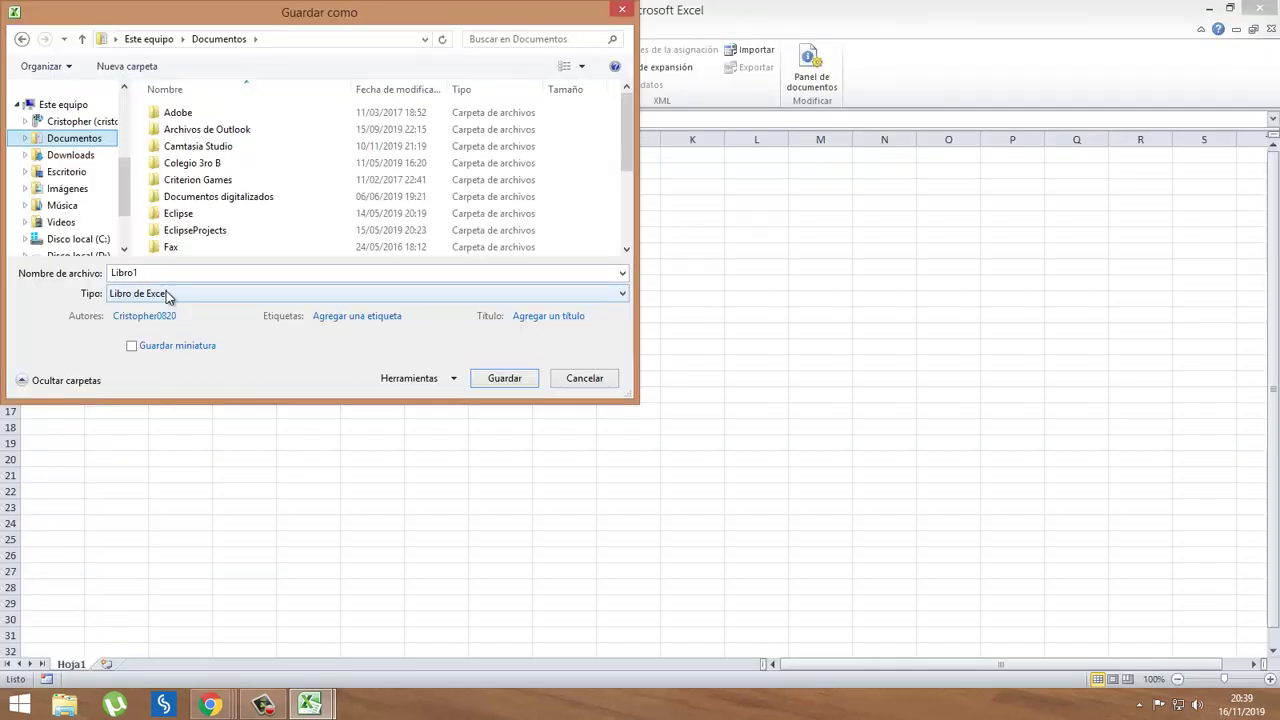
{"action": "left_click", "coordinate": [165, 293]}
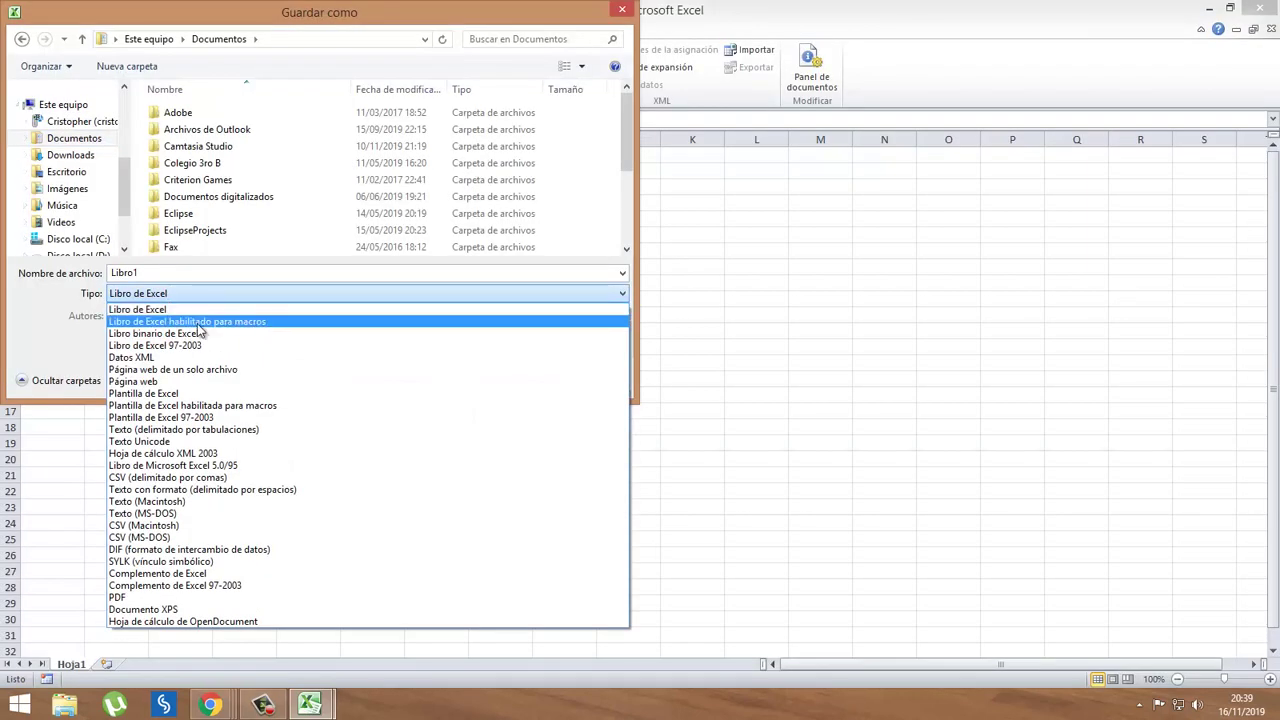
{"action": "left_click", "coordinate": [198, 325]}
{"action": "left_click", "coordinate": [498, 377]}
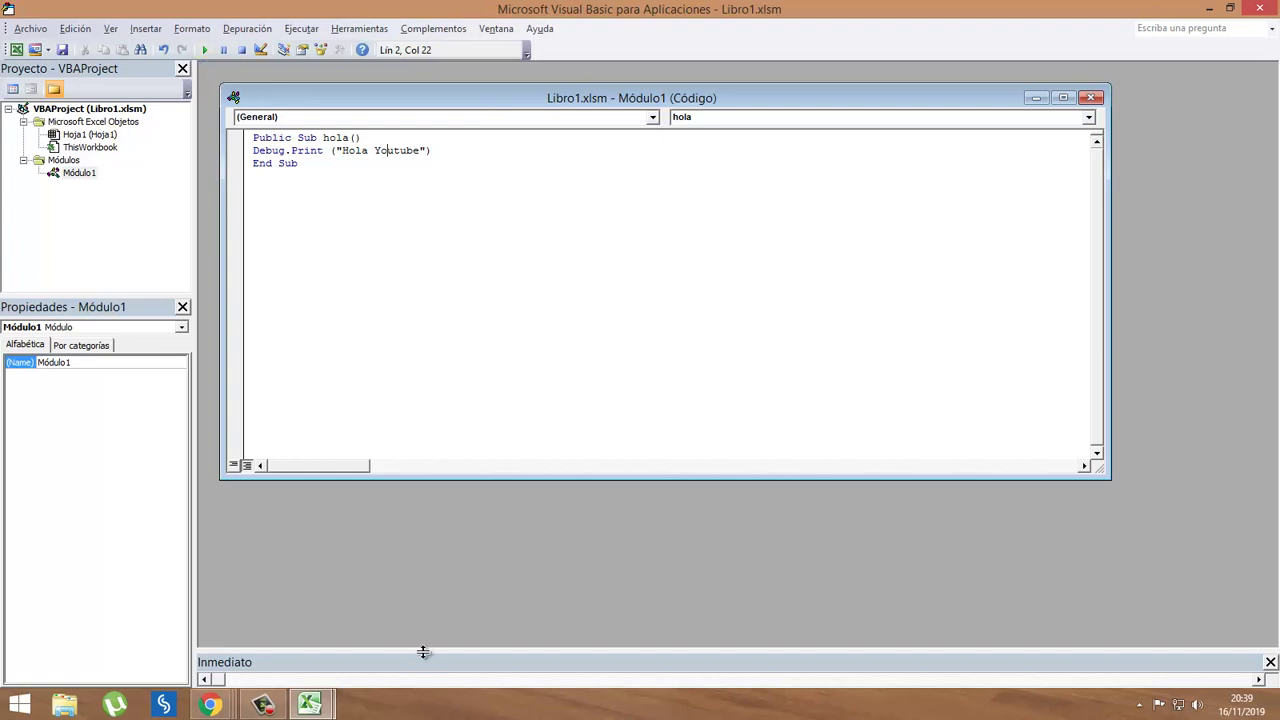
- Enlarge the Immediate window, select all the code, and close the VBA editor
{"action": "left_click_drag", "start_coordinate": [423, 651], "coordinate": [433, 534]}
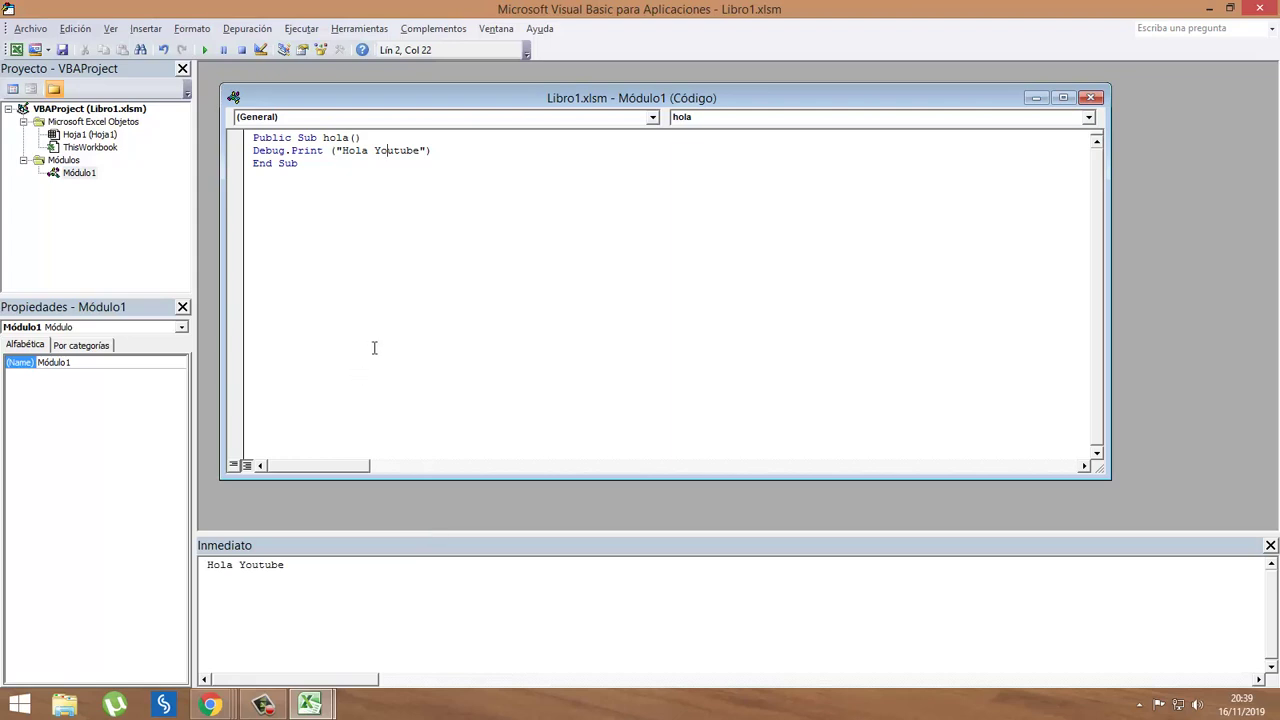
{"action": "key", "text": "ctrl+a"}
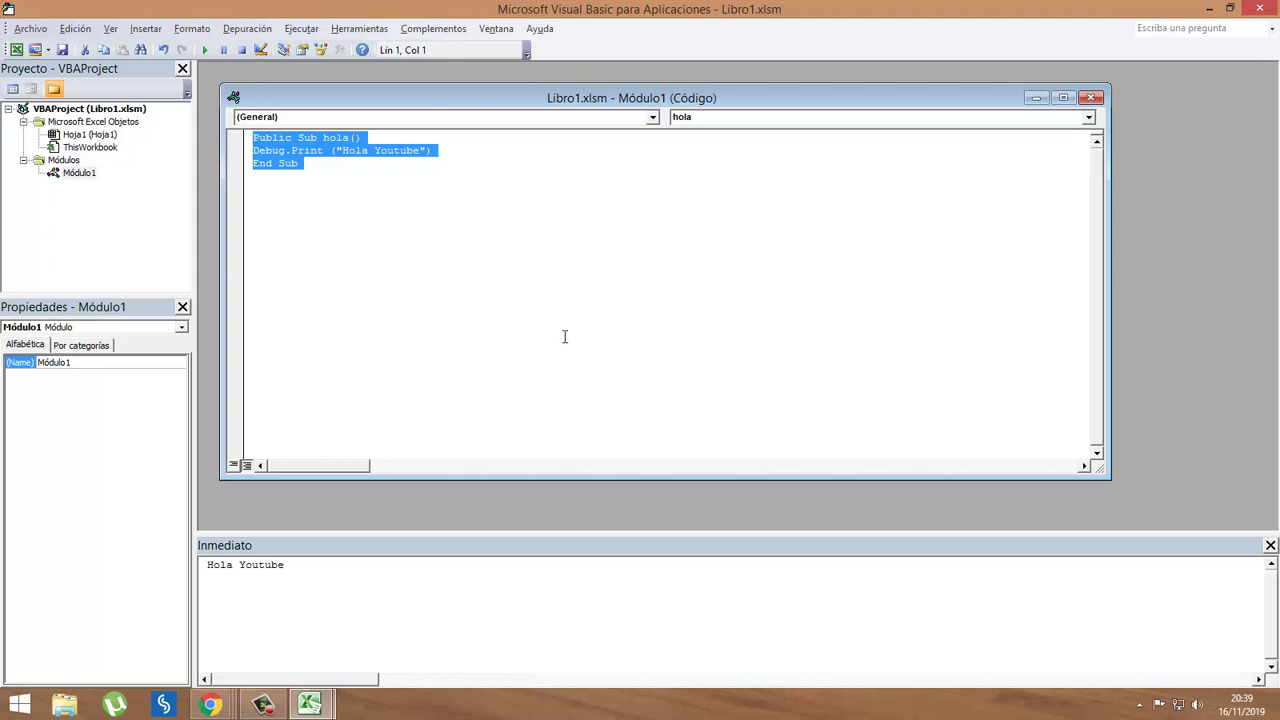
{"action": "left_click", "coordinate": [1256, 9]}
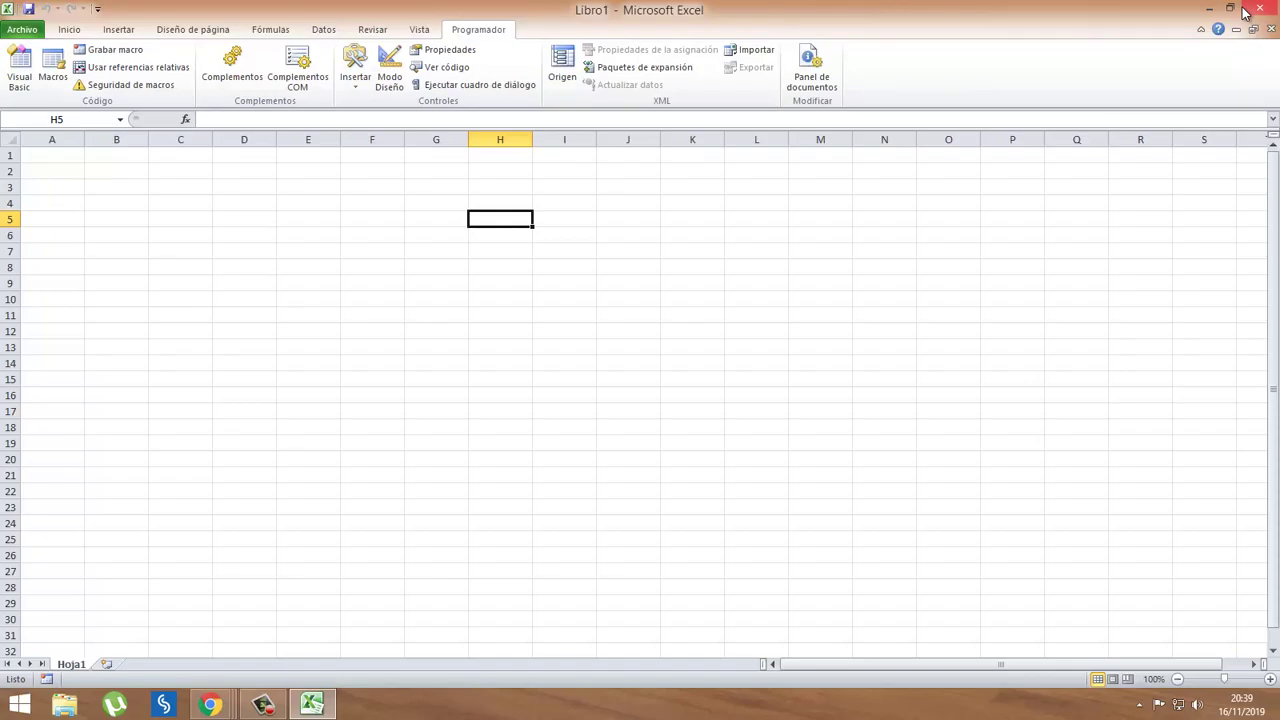
- Close Excel and its Libro1 workbook
{"action": "left_click", "coordinate": [1256, 10]}
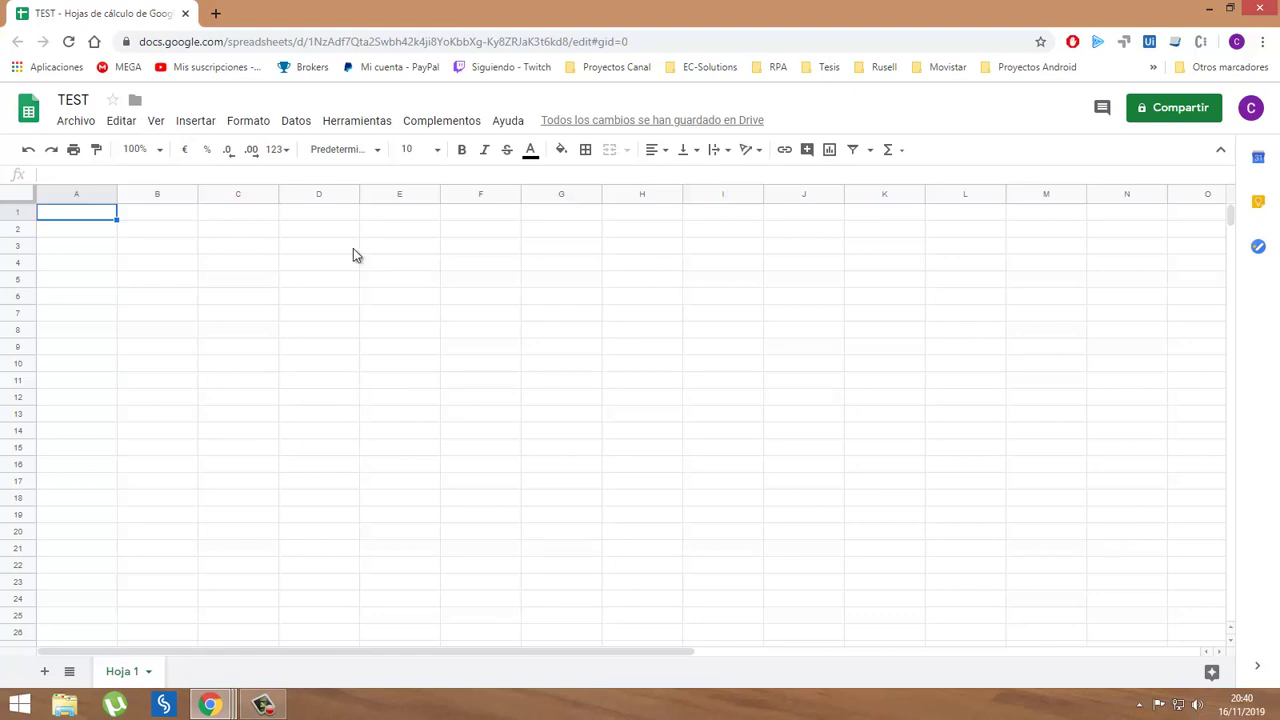
- Launch the Apps Script editor from Herramientas, then return to the TEST spreadsheet
{"action": "left_click", "coordinate": [372, 130]}
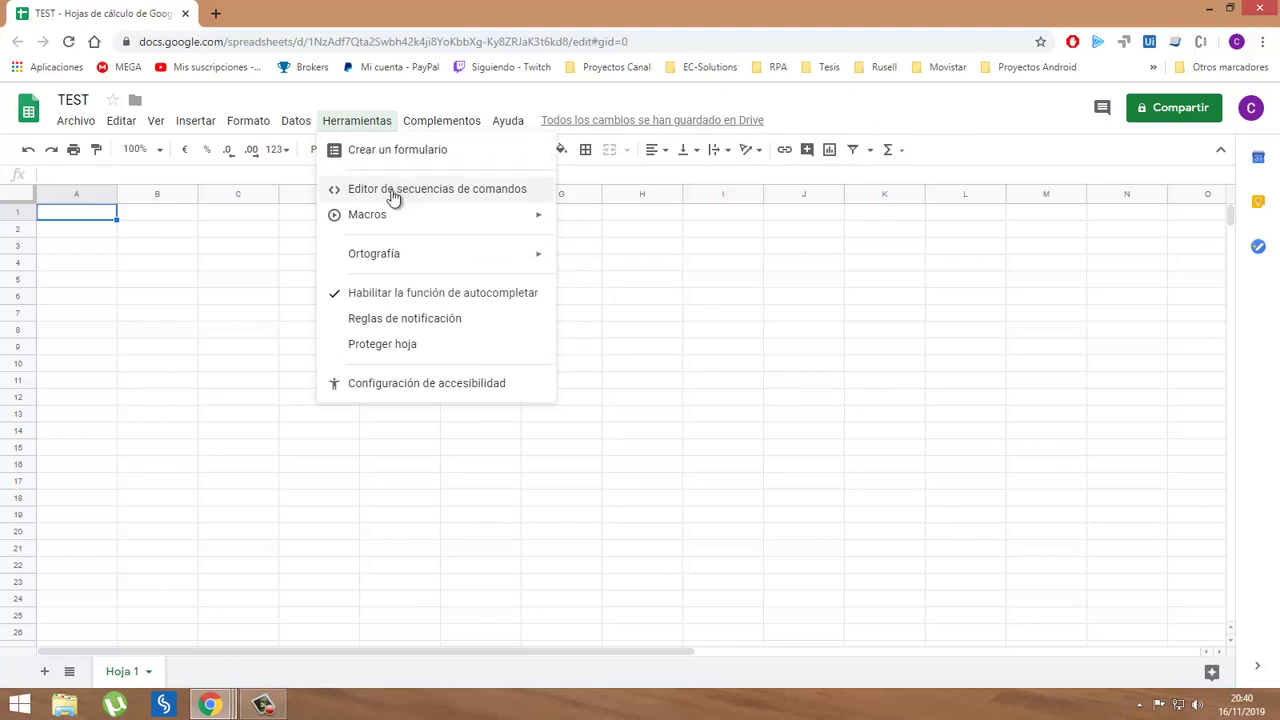
{"action": "mouse_move", "coordinate": [368, 215]}
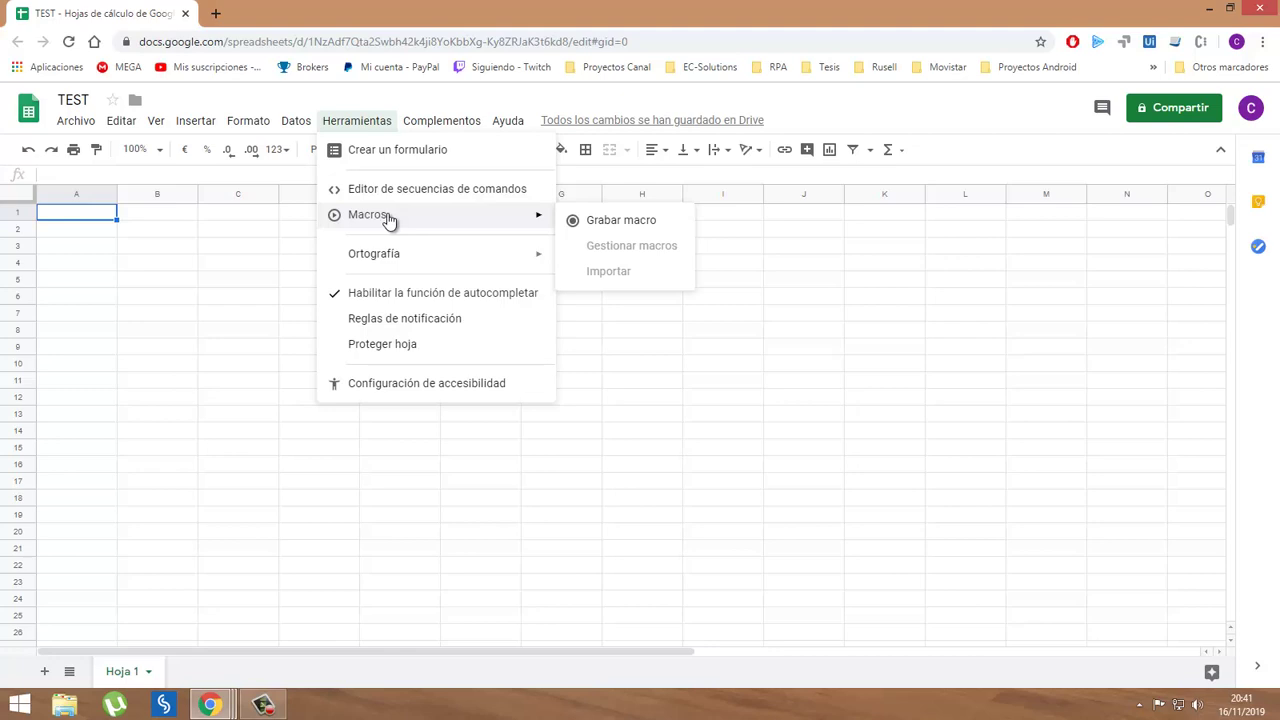
{"action": "left_click", "coordinate": [403, 191]}
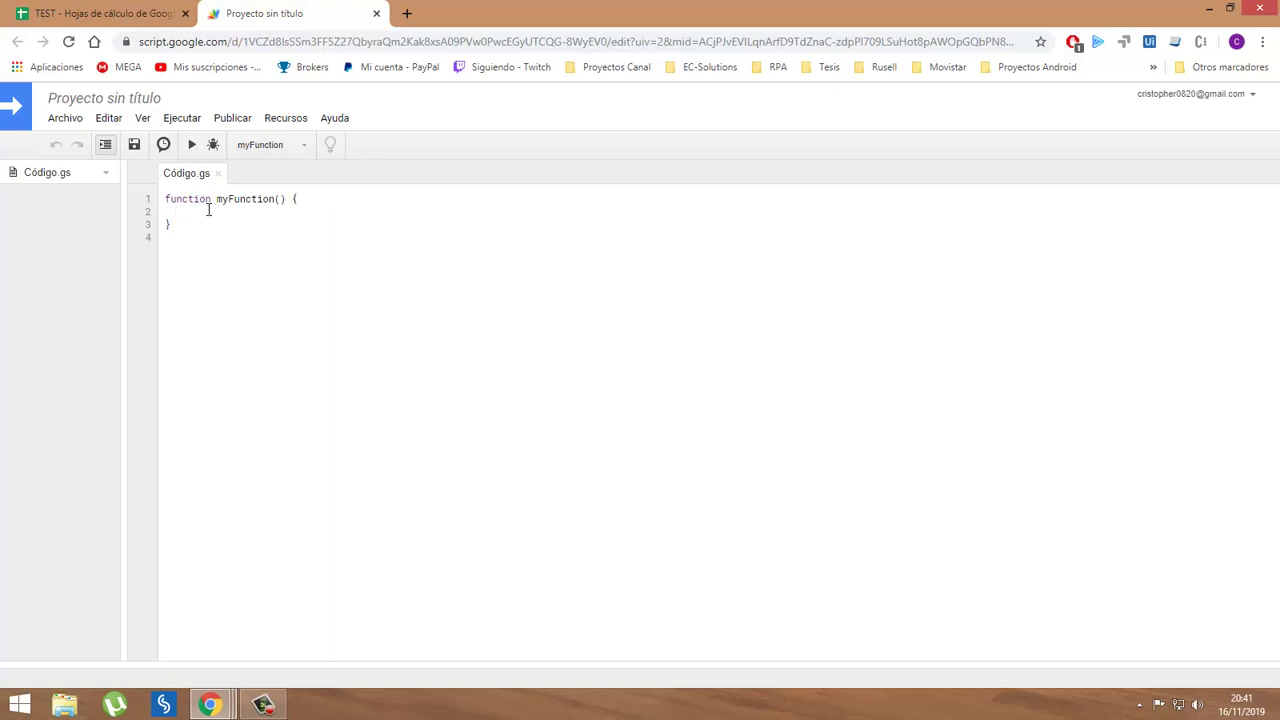
{"action": "left_click", "coordinate": [100, 14]}
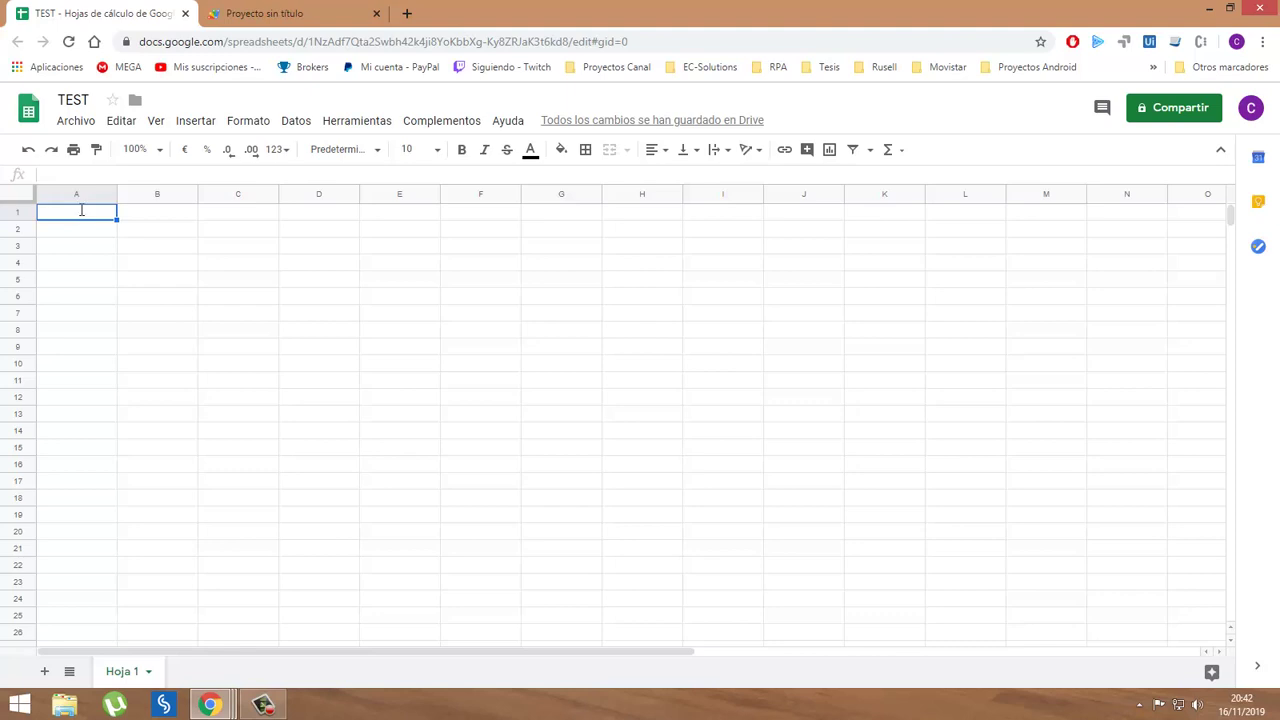
- Enter FECHA: in cell A1 and go back to the untitled Apps Script project
{"action": "type", "text": "FECHA:"}
{"action": "key", "text": "Tab"}
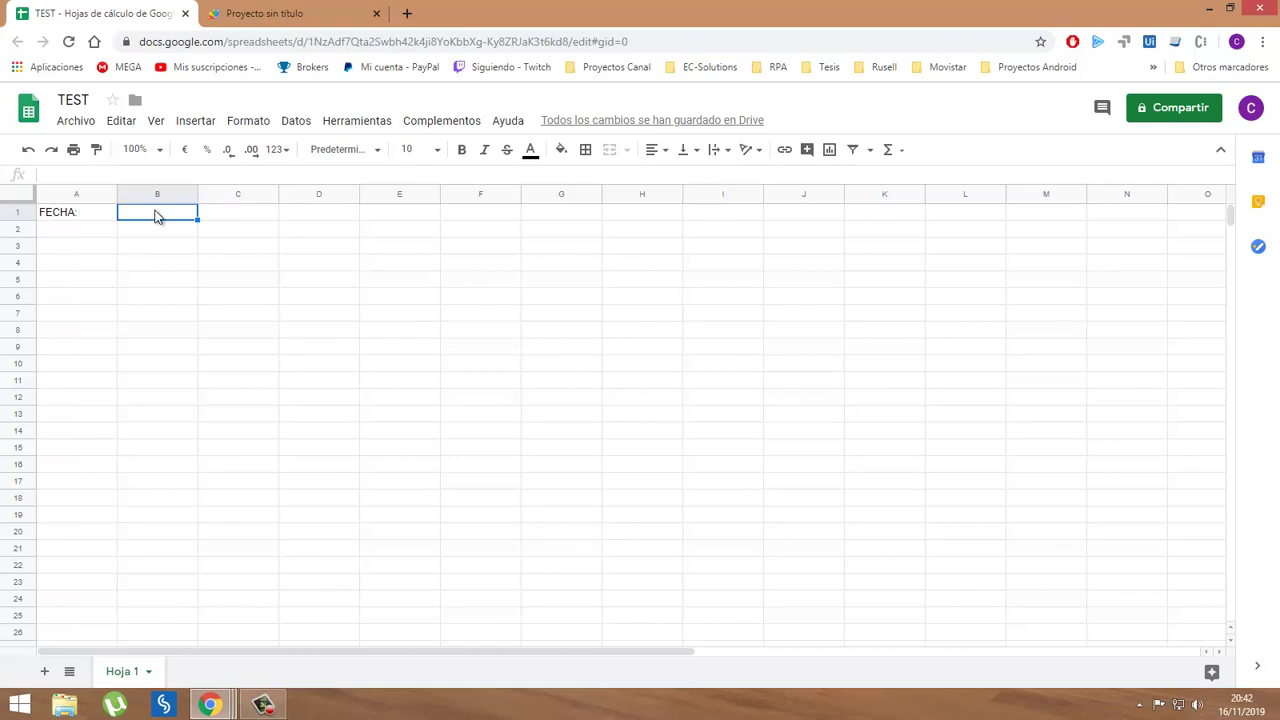
{"action": "left_click", "coordinate": [286, 13]}
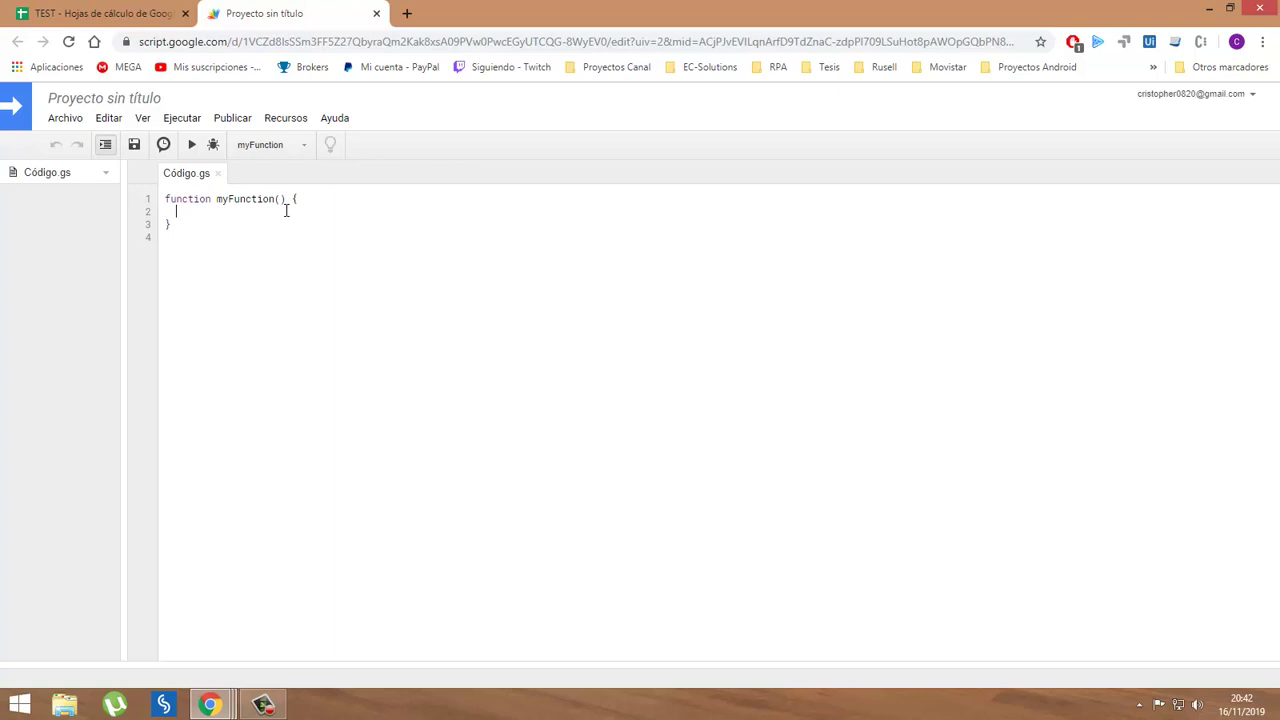
- Rename myFunction to date and add var spreadsheet = SpreadSheetApp.getActive();
{"action": "double_click", "coordinate": [260, 200]}
{"action": "type", "text": "date"}
{"action": "key", "text": "Down"}
{"action": "type", "text": "var "}
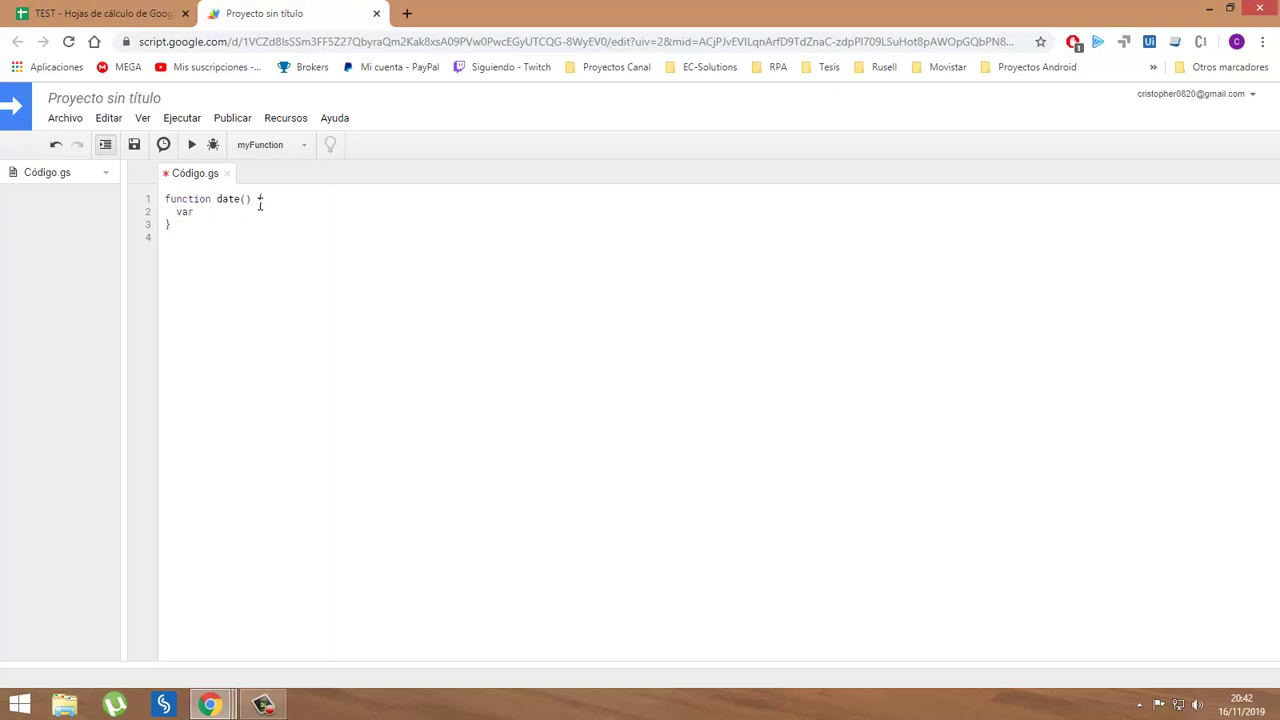
{"action": "type", "text": "s"}
{"action": "type", "text": "preadsheet = Spr"}
{"action": "type", "text": "eadSheet"}
{"action": "type", "text": "App."}
{"action": "type", "text": "getActive();"}
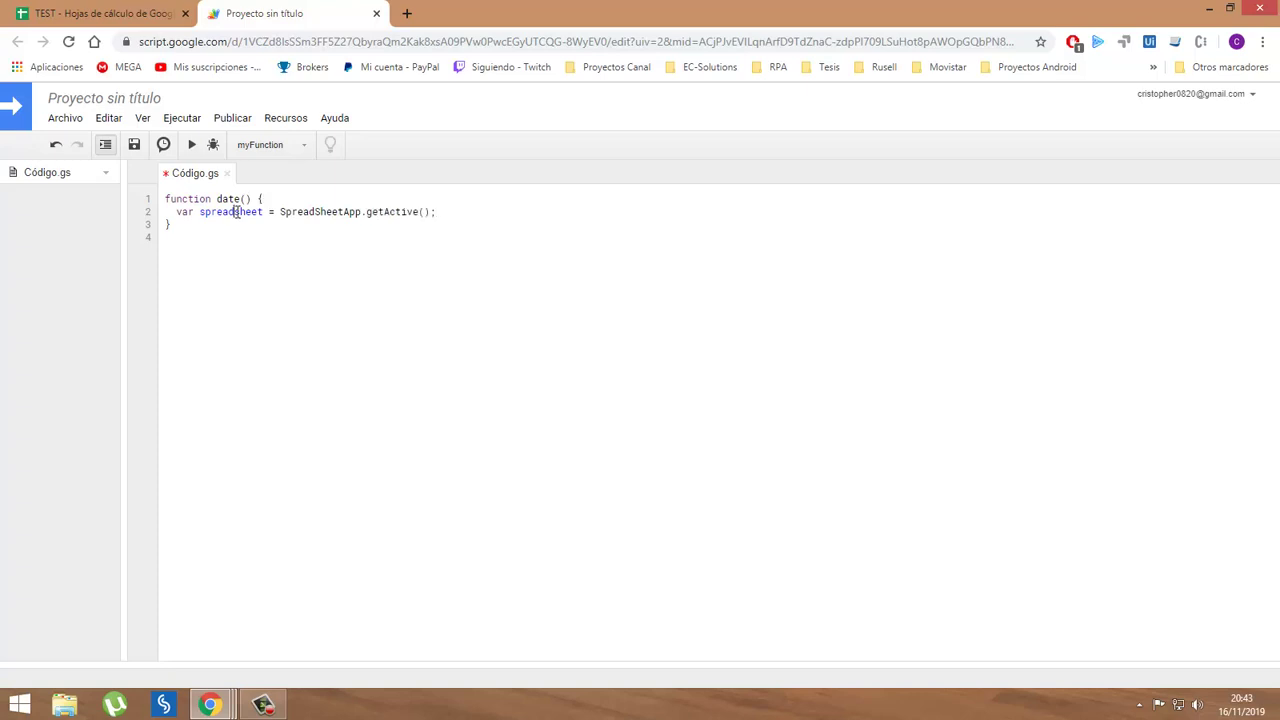
- After checking cell B1 in the sheet, add spreadsheet.getRange('B1').activate(); to the script
{"action": "double_click", "coordinate": [236, 212]}
{"action": "left_click", "coordinate": [97, 12]}
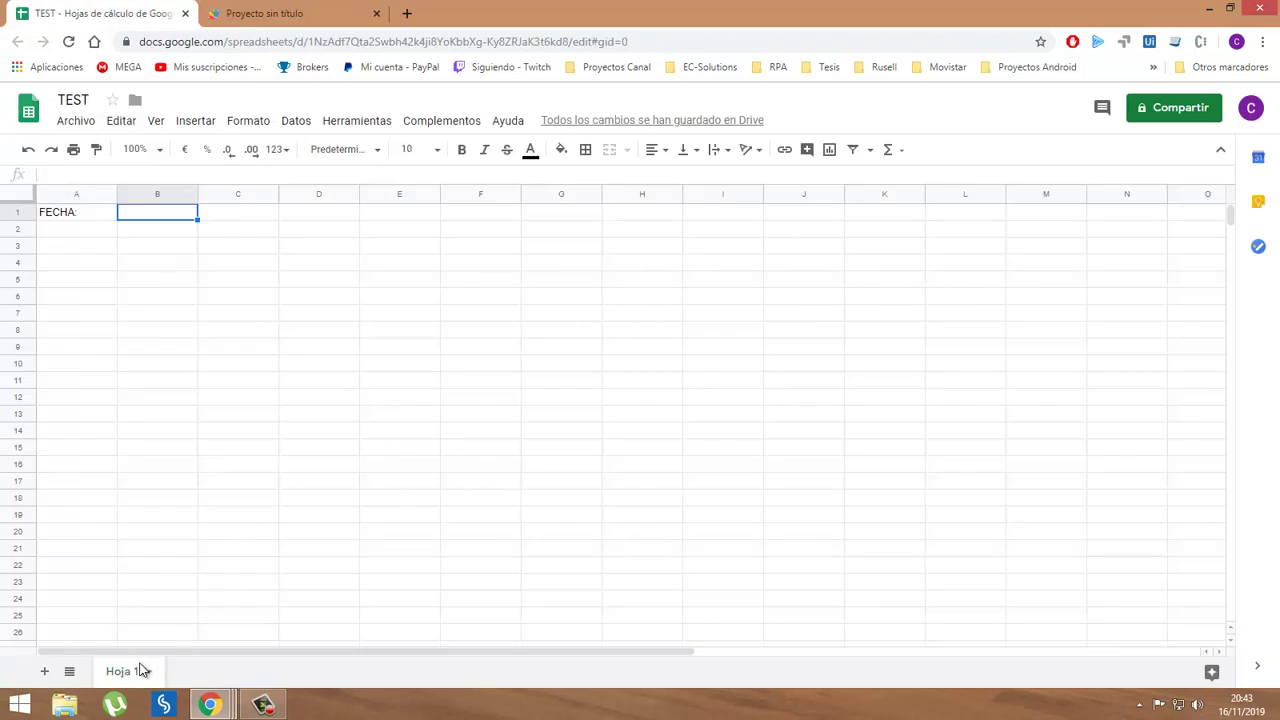
{"action": "left_click", "coordinate": [290, 13]}
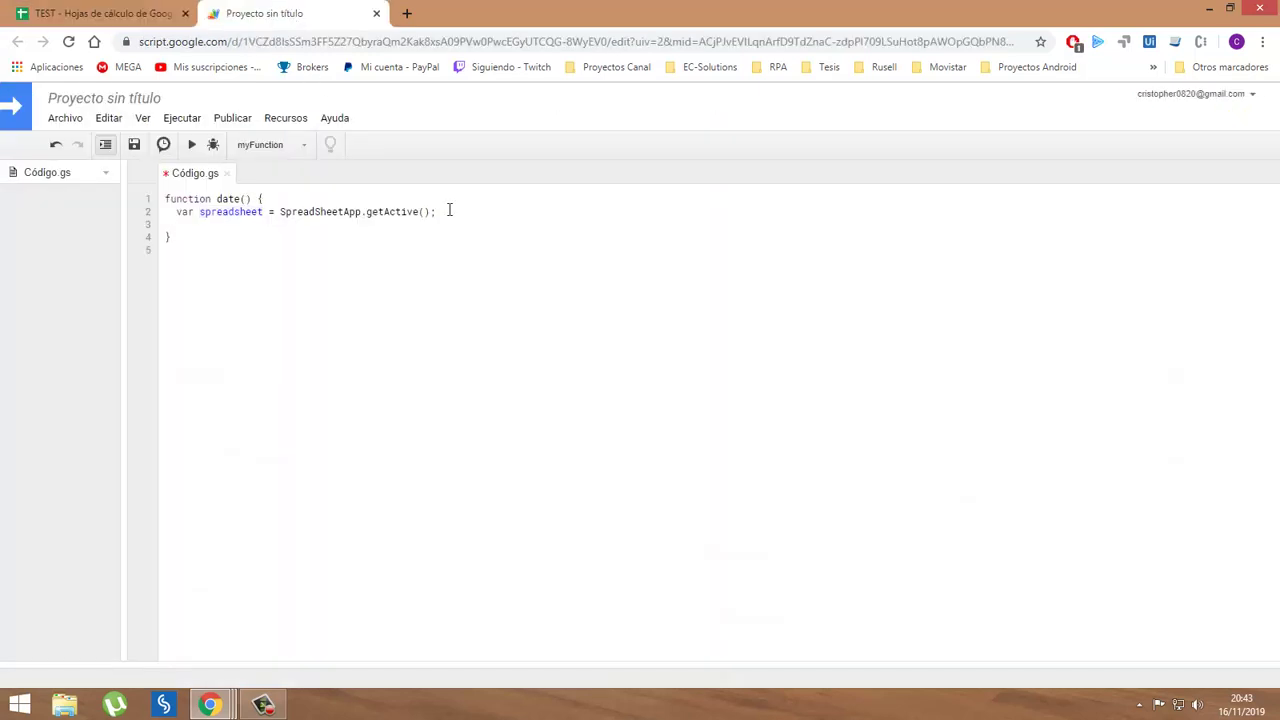
{"action": "left_click", "coordinate": [108, 16]}
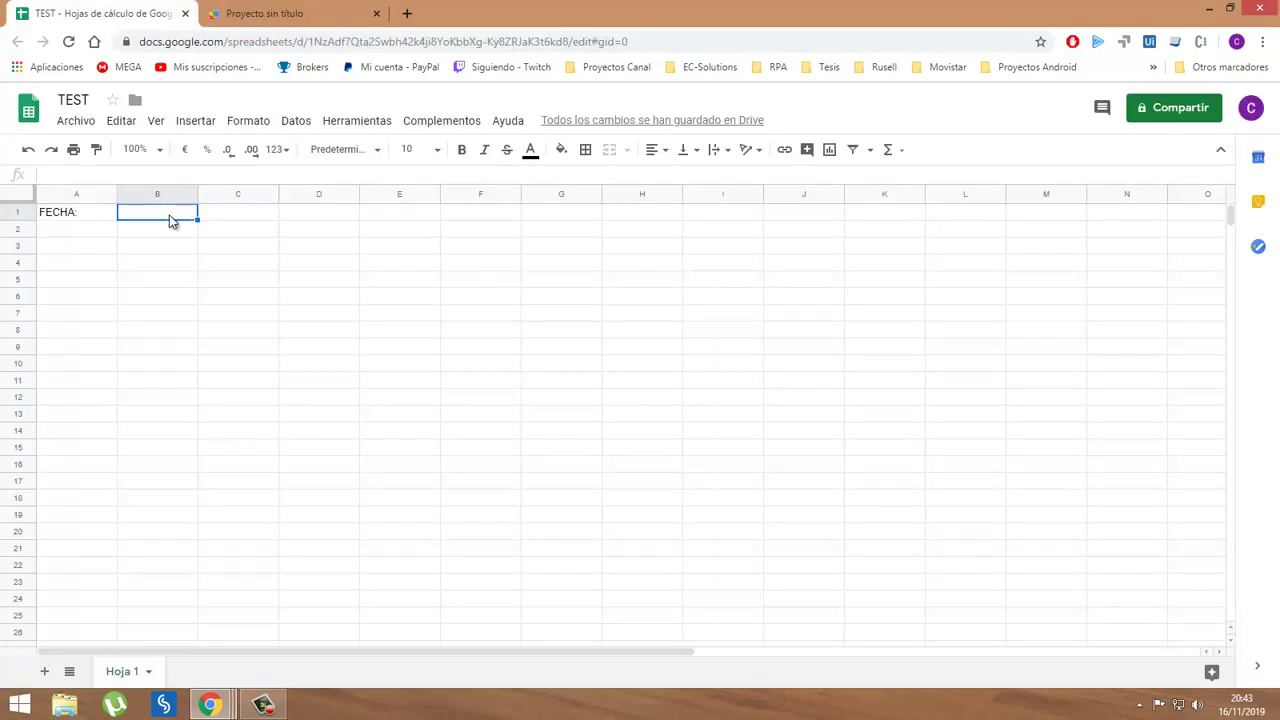
{"action": "left_click", "coordinate": [235, 218]}
{"action": "left_click", "coordinate": [177, 215]}
{"action": "left_click", "coordinate": [265, 22]}
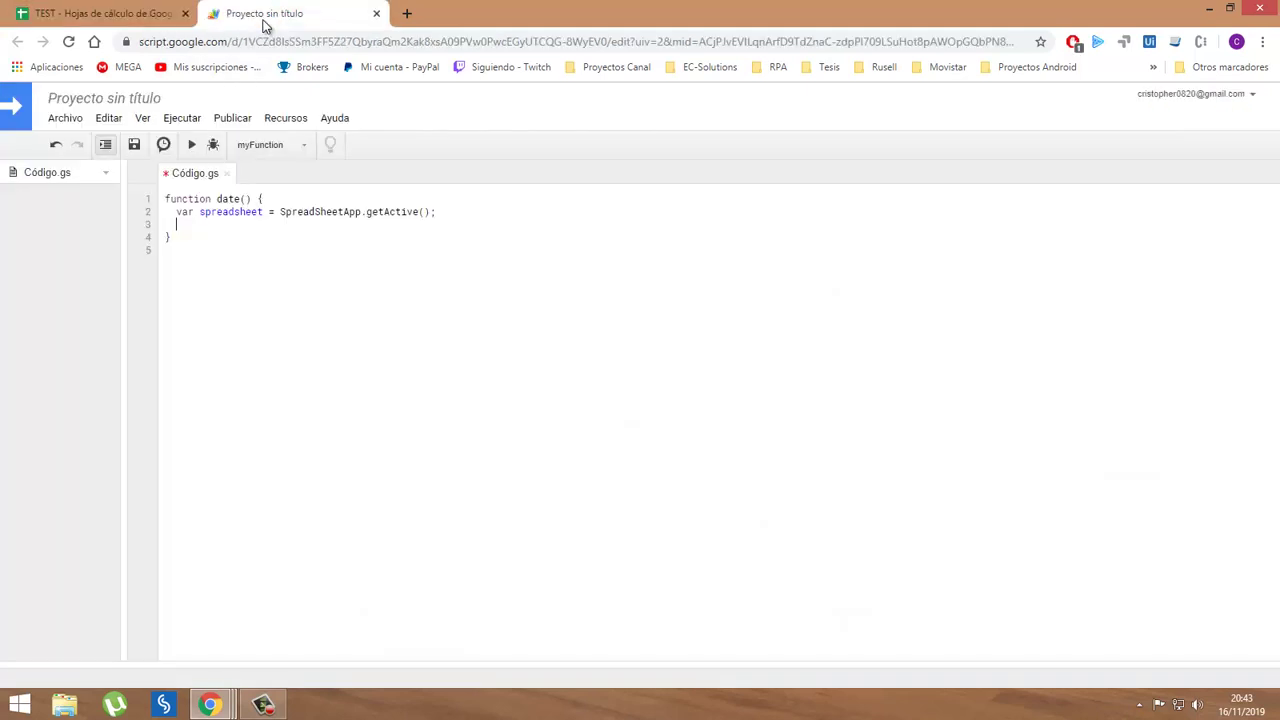
{"action": "type", "text": "spread"}
{"action": "type", "text": "sheet."}
{"action": "type", "text": "getRange"}
{"action": "type", "text": "()"}
{"action": "type", "text": "'B1').activate();"}
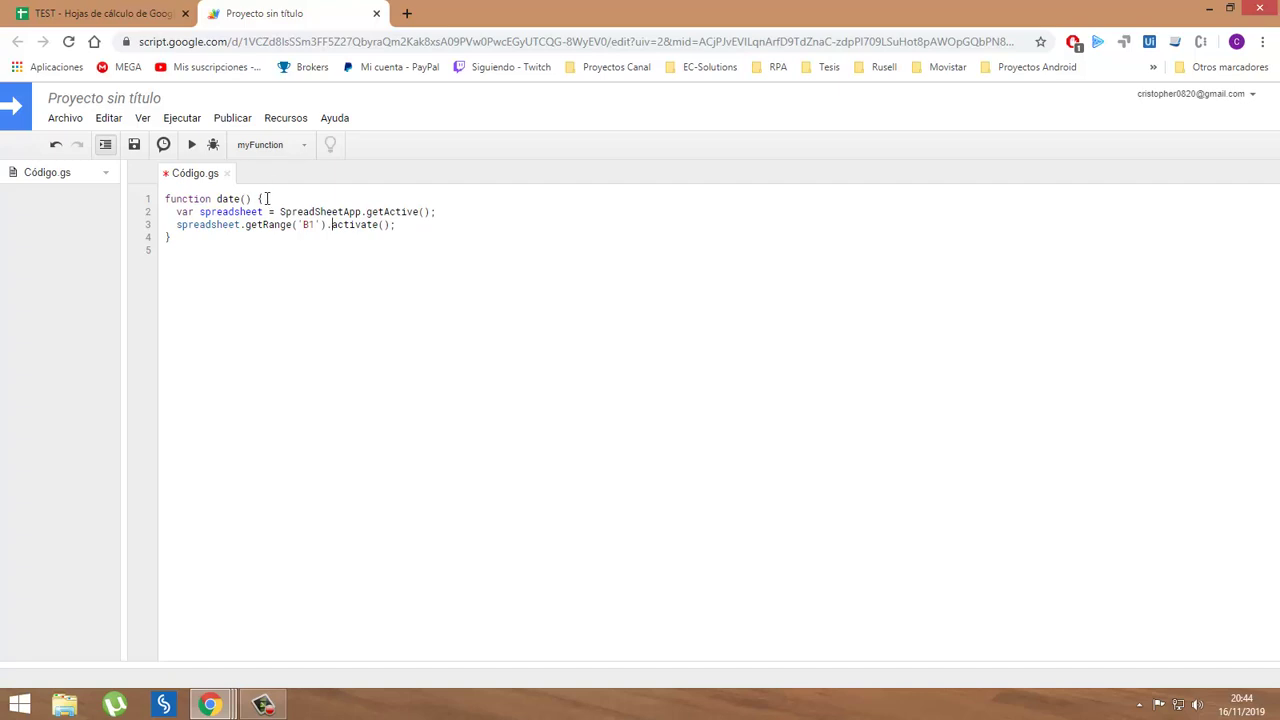
{"action": "left_click", "coordinate": [130, 14]}
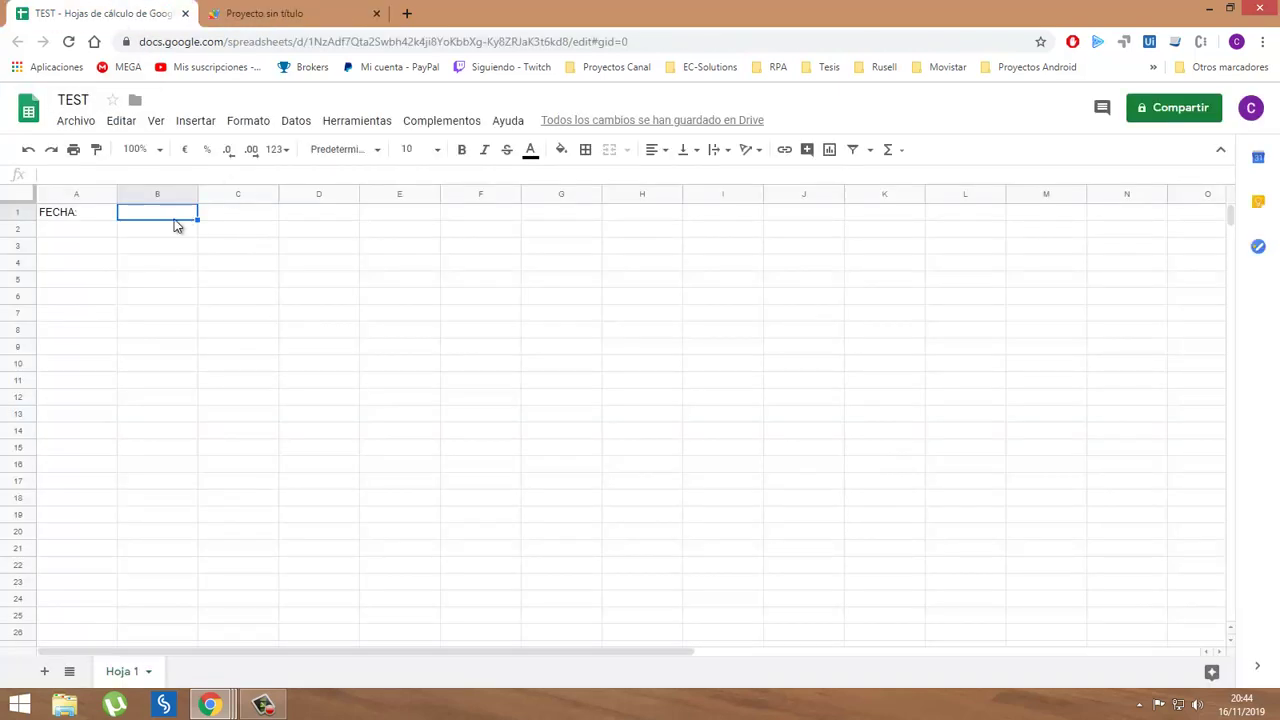
- Add spreadsheet.getCurrentCell().setFormula('=Now()'); as a new line in the date function
{"action": "left_click", "coordinate": [255, 13]}
{"action": "key", "text": "Return"}
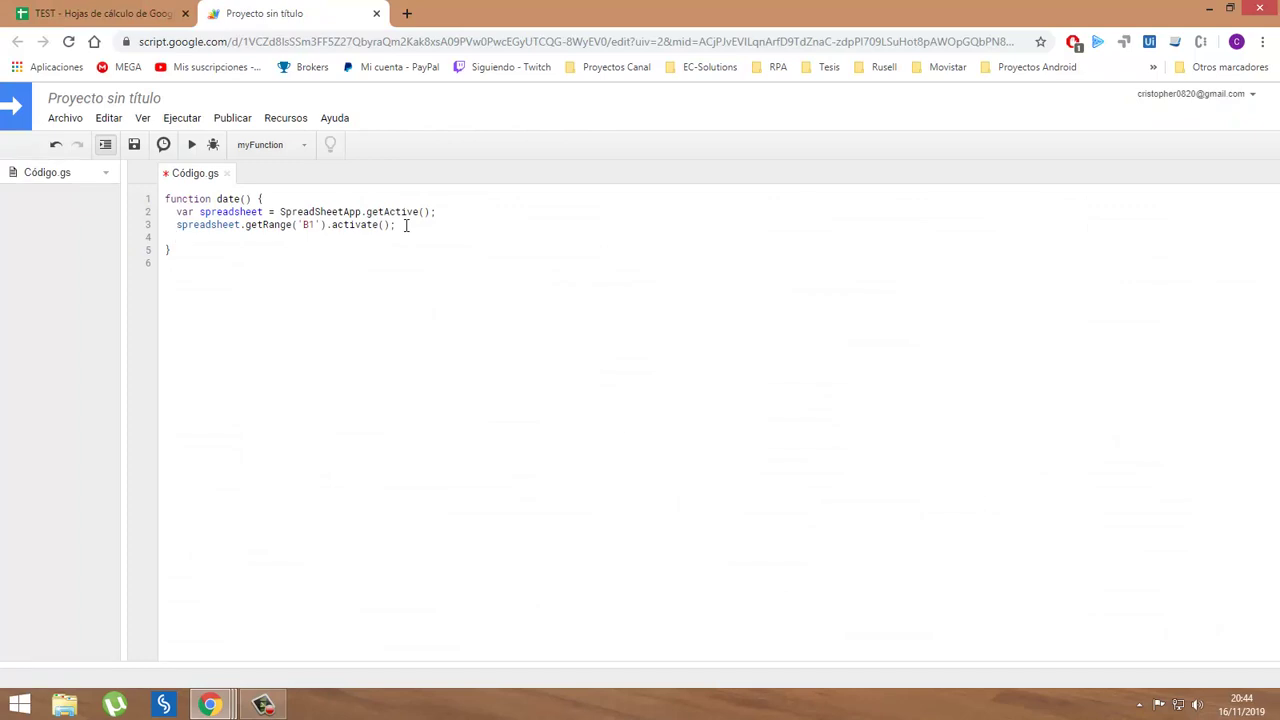
{"action": "type", "text": "spreads"}
{"action": "type", "text": "heet."}
{"action": "type", "text": "getCurrentCell()."}
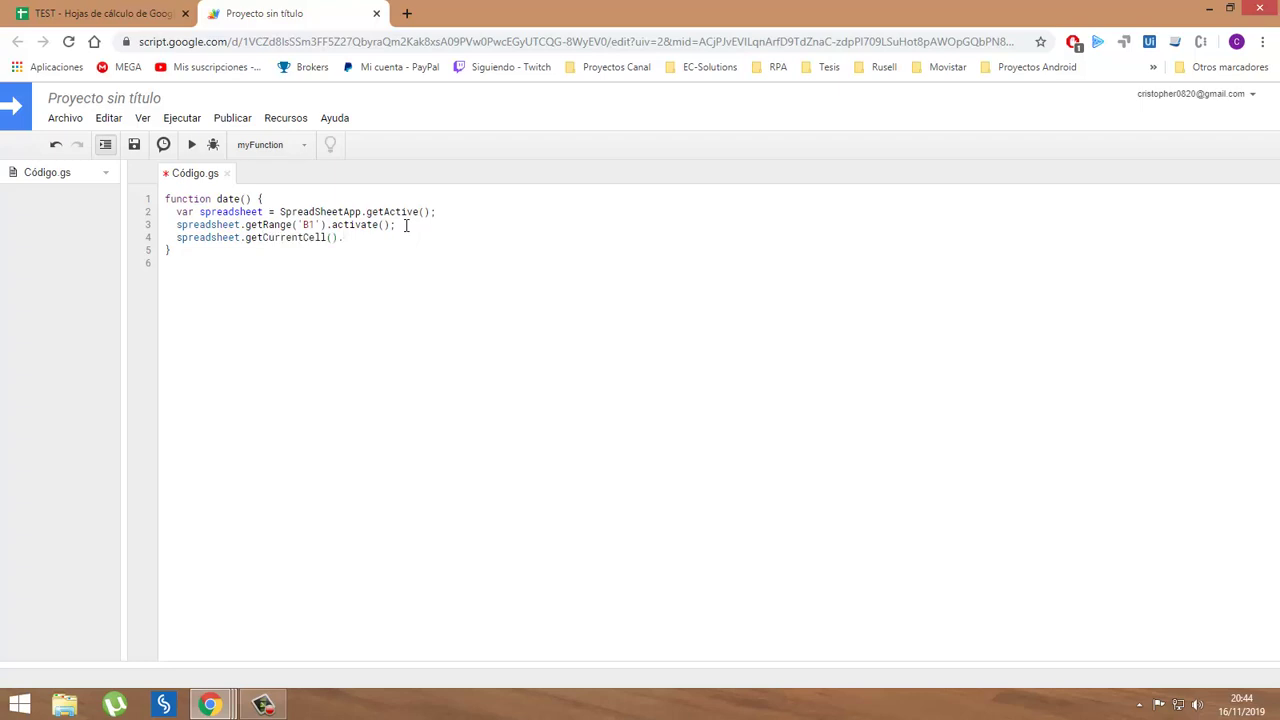
{"action": "type", "text": "setForm"}
{"action": "type", "text": "ula"}
{"action": "type", "text": "('"}
{"action": "type", "text": "=Now"}
{"action": "type", "text": "()');"}
{"action": "left_click", "coordinate": [406, 225]}
{"action": "left_click_drag", "start_coordinate": [416, 237], "coordinate": [440, 241]}
- Name the script project Test, then open the Macros menu in the TEST spreadsheet
{"action": "left_click", "coordinate": [134, 144]}
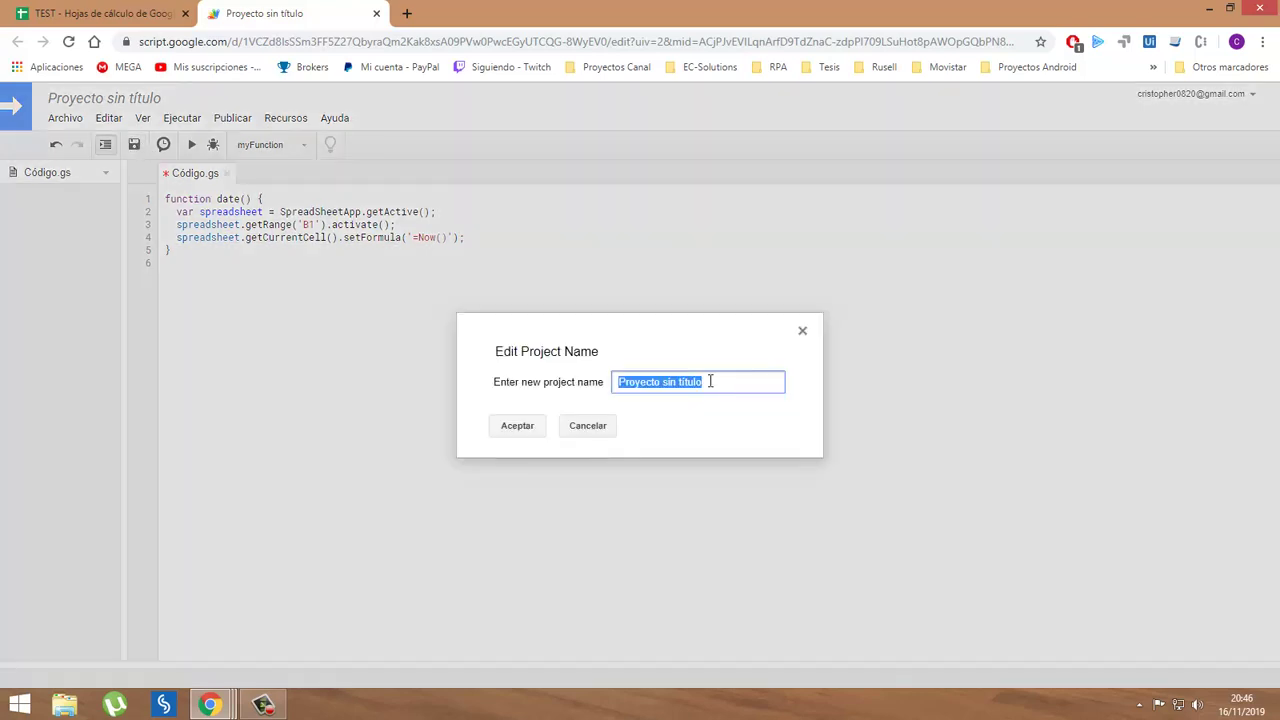
{"action": "type", "text": "Tes"}
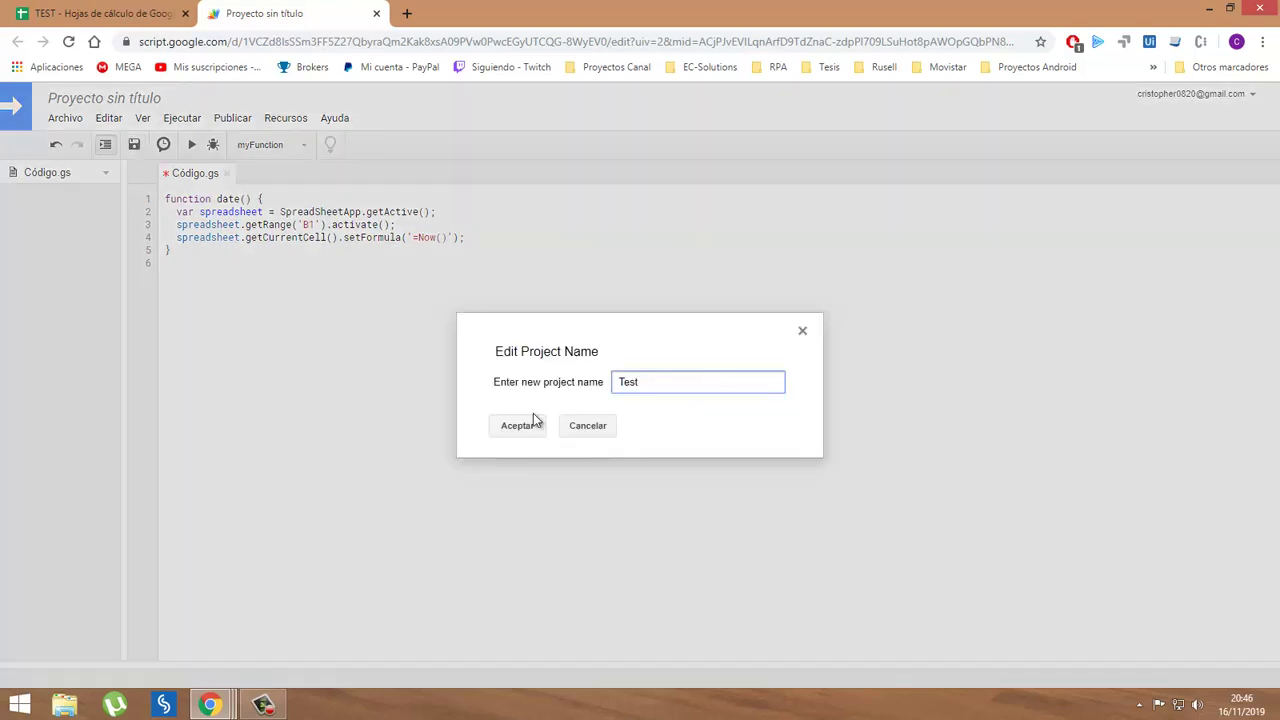
{"action": "type", "text": "t"}
{"action": "left_click", "coordinate": [517, 426]}
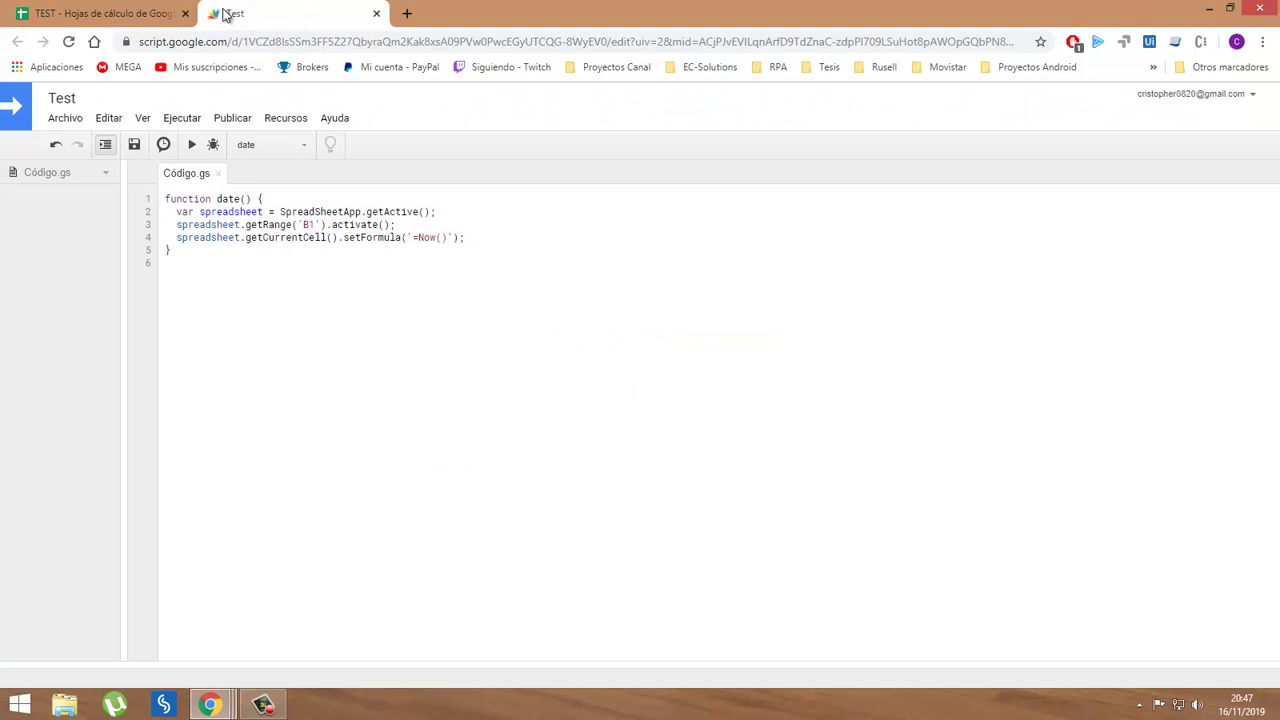
{"action": "left_click", "coordinate": [125, 15]}
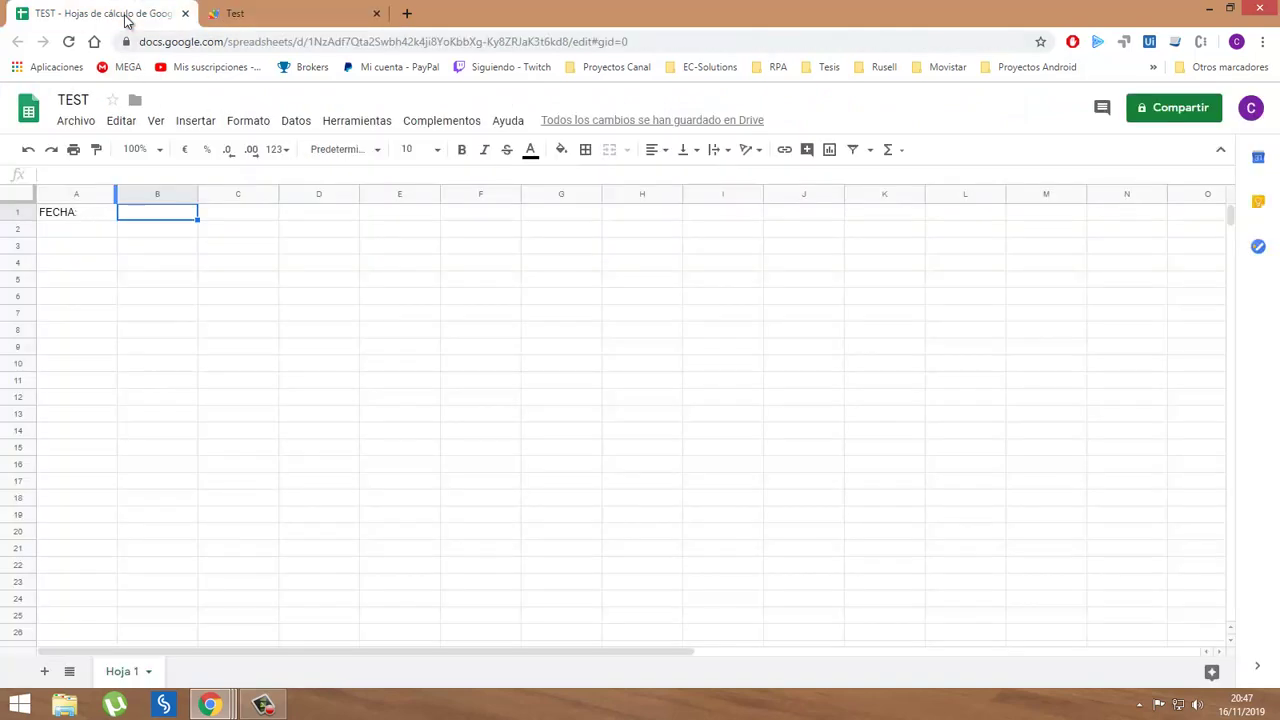
{"action": "left_click", "coordinate": [368, 129]}
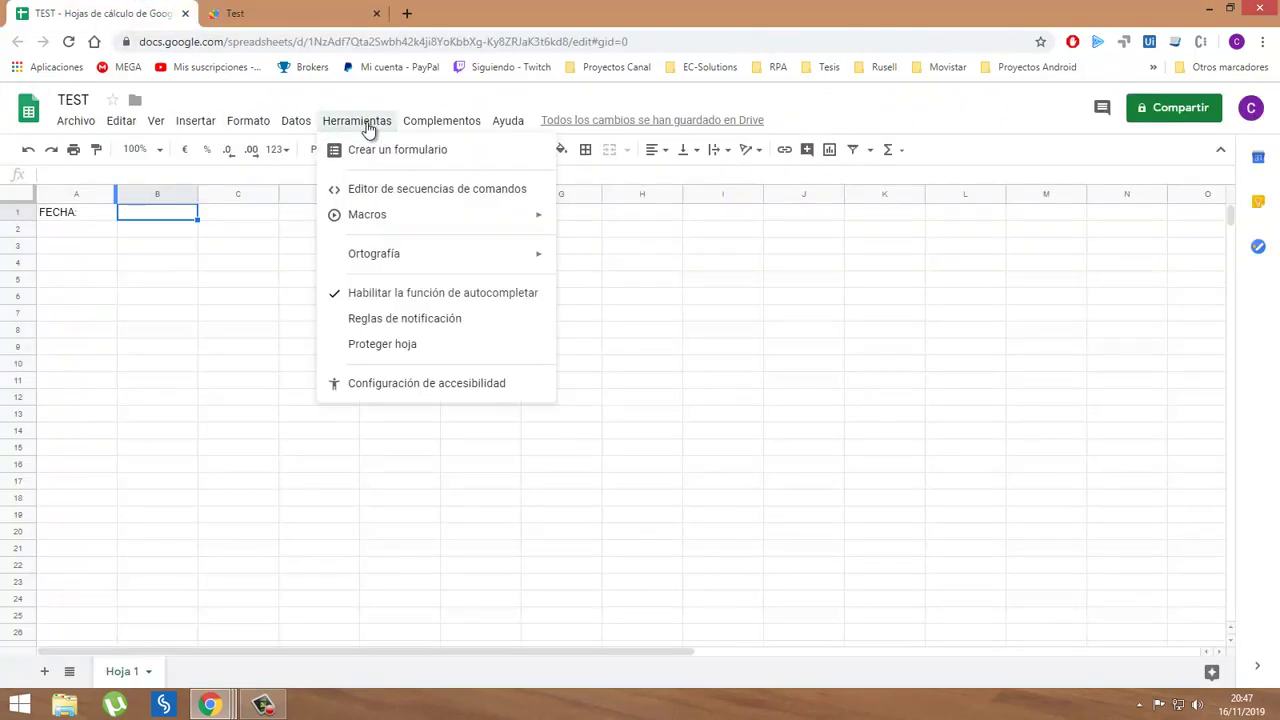
{"action": "mouse_move", "coordinate": [368, 214]}
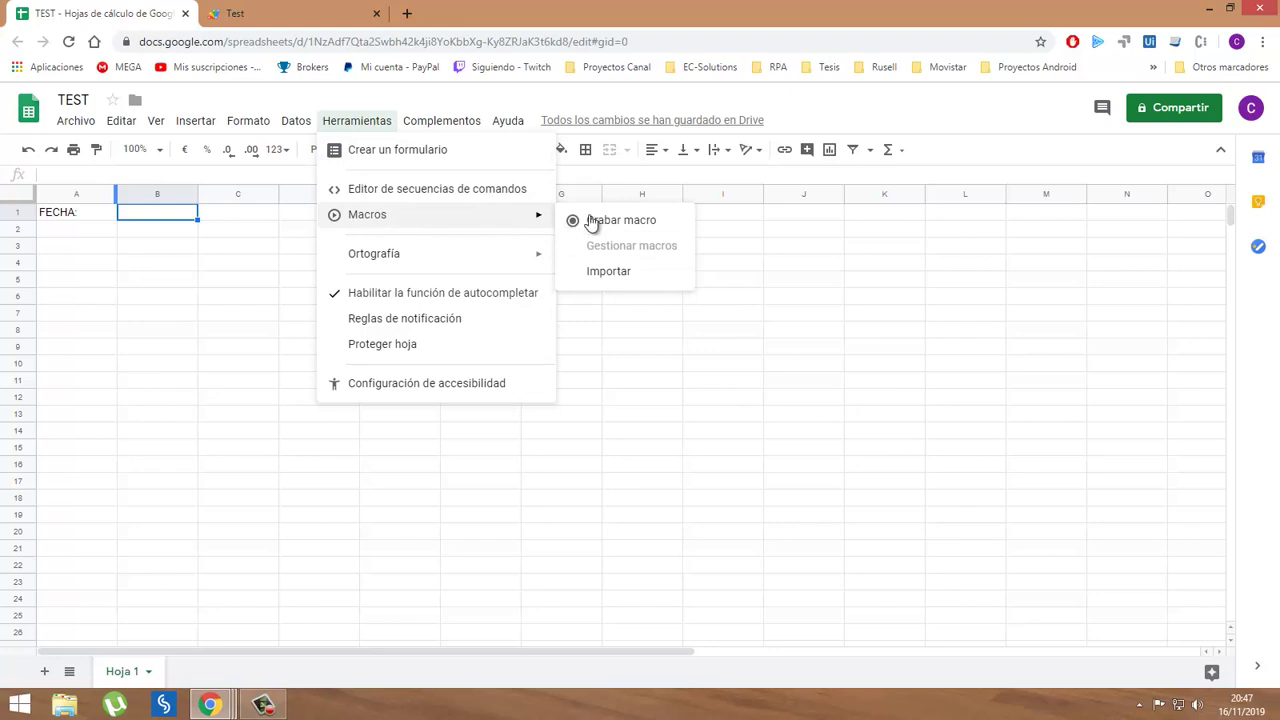
- Import the date function as a macro and close the import window
{"action": "left_click", "coordinate": [606, 271]}
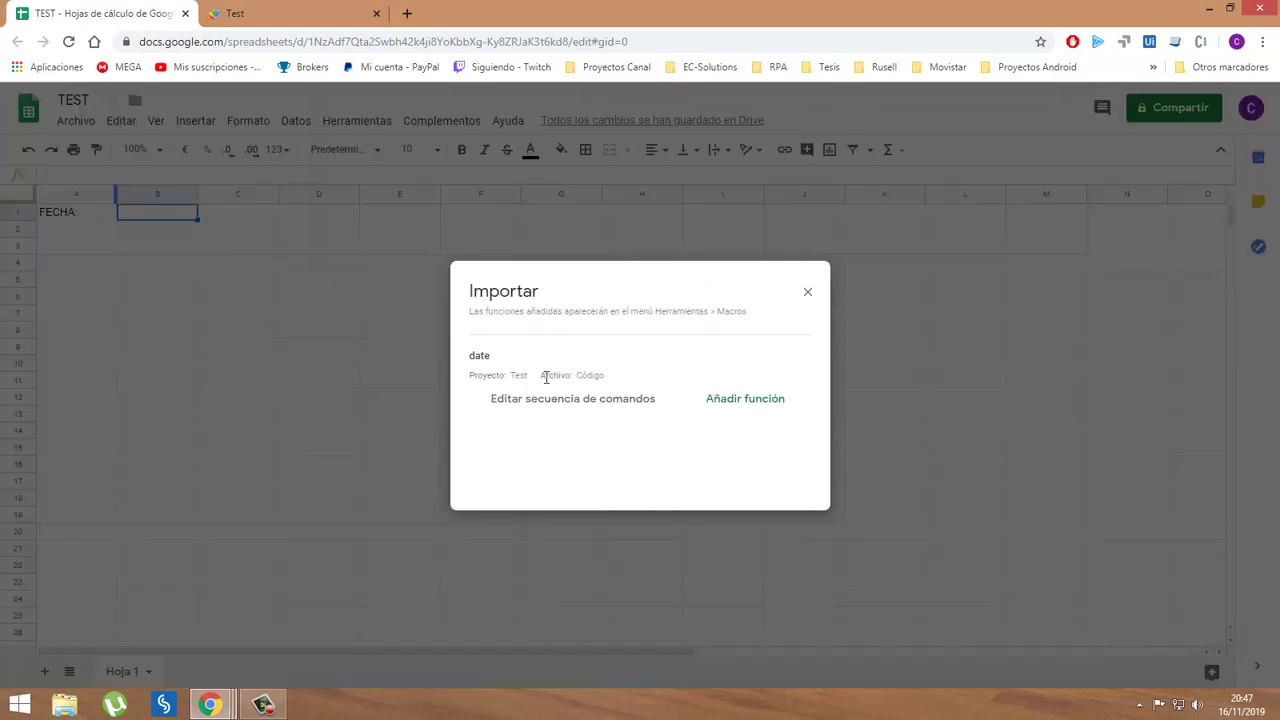
{"action": "left_click", "coordinate": [740, 400]}
{"action": "left_click", "coordinate": [808, 293]}
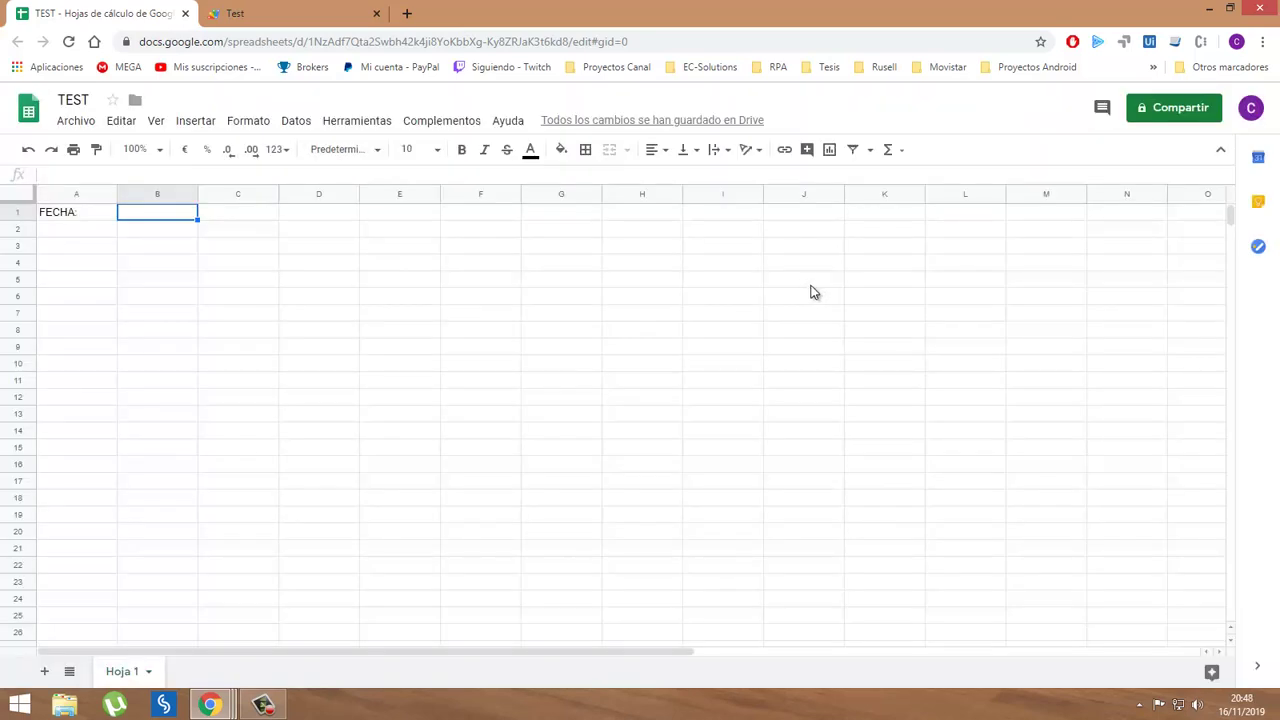
{"action": "left_click", "coordinate": [258, 279]}
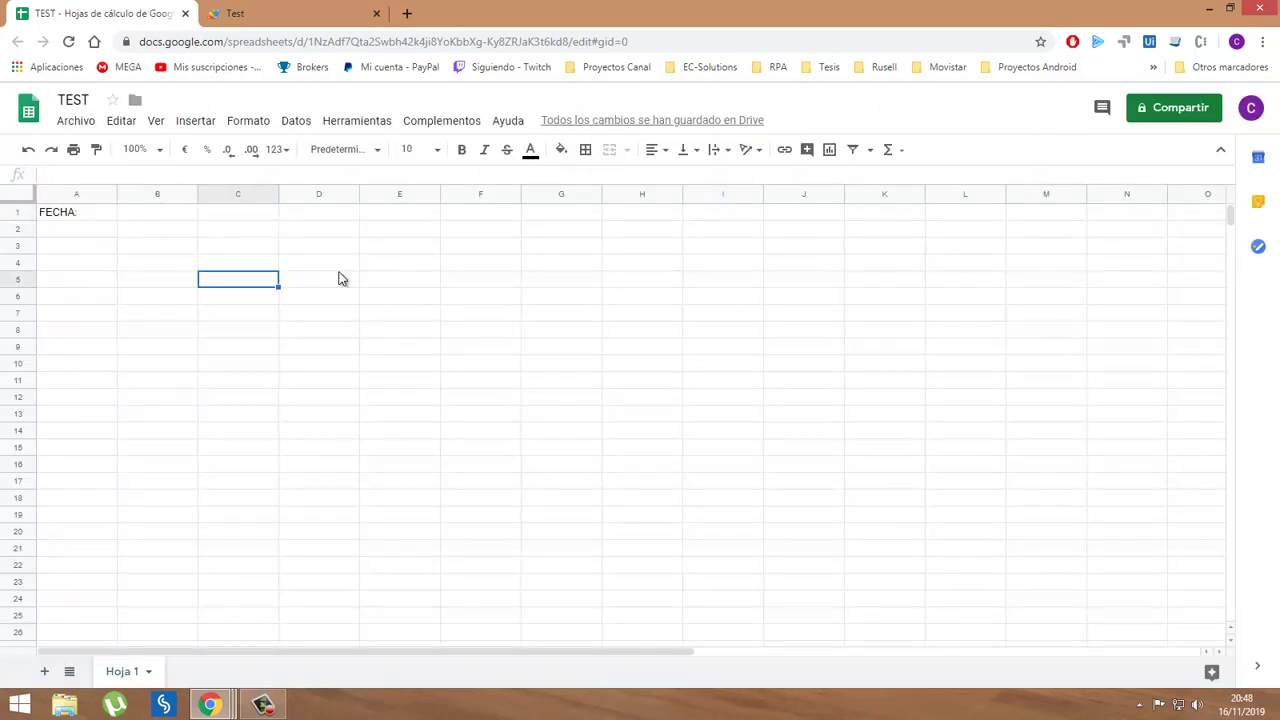
- Assign shortcut digit 1 to the date macro in Gestionar macros
{"action": "left_click", "coordinate": [357, 120]}
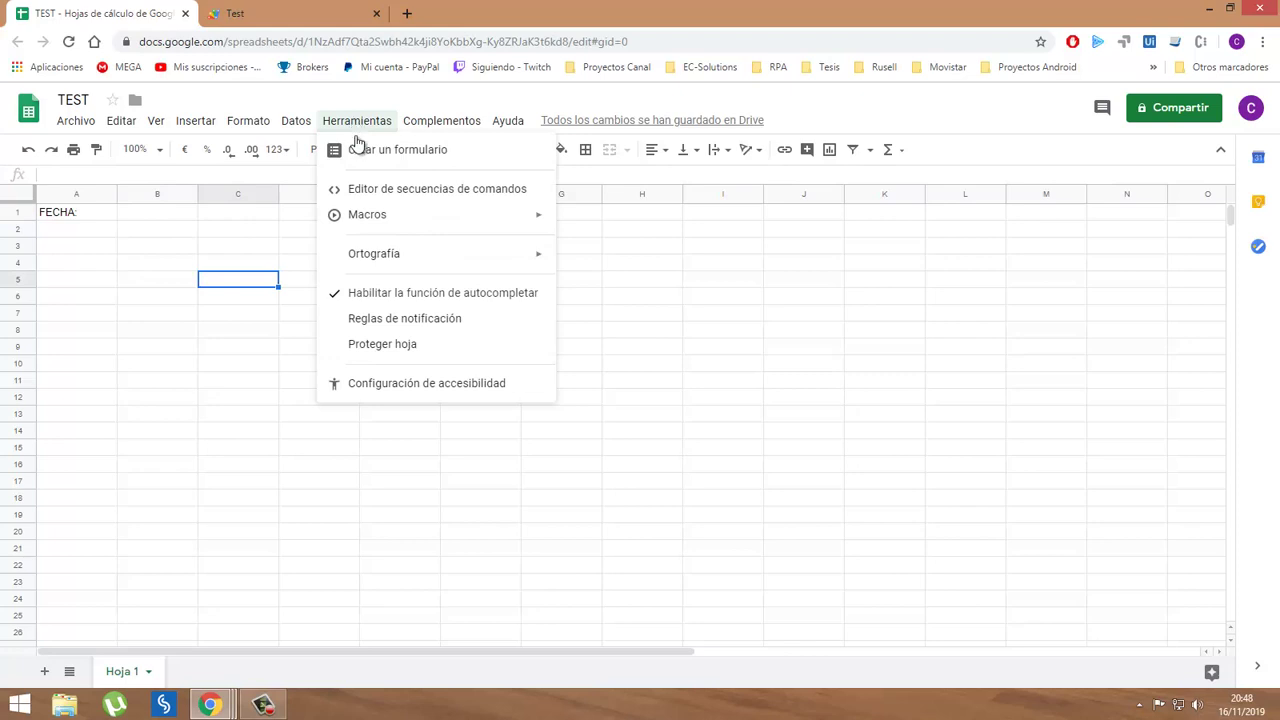
{"action": "mouse_move", "coordinate": [430, 214]}
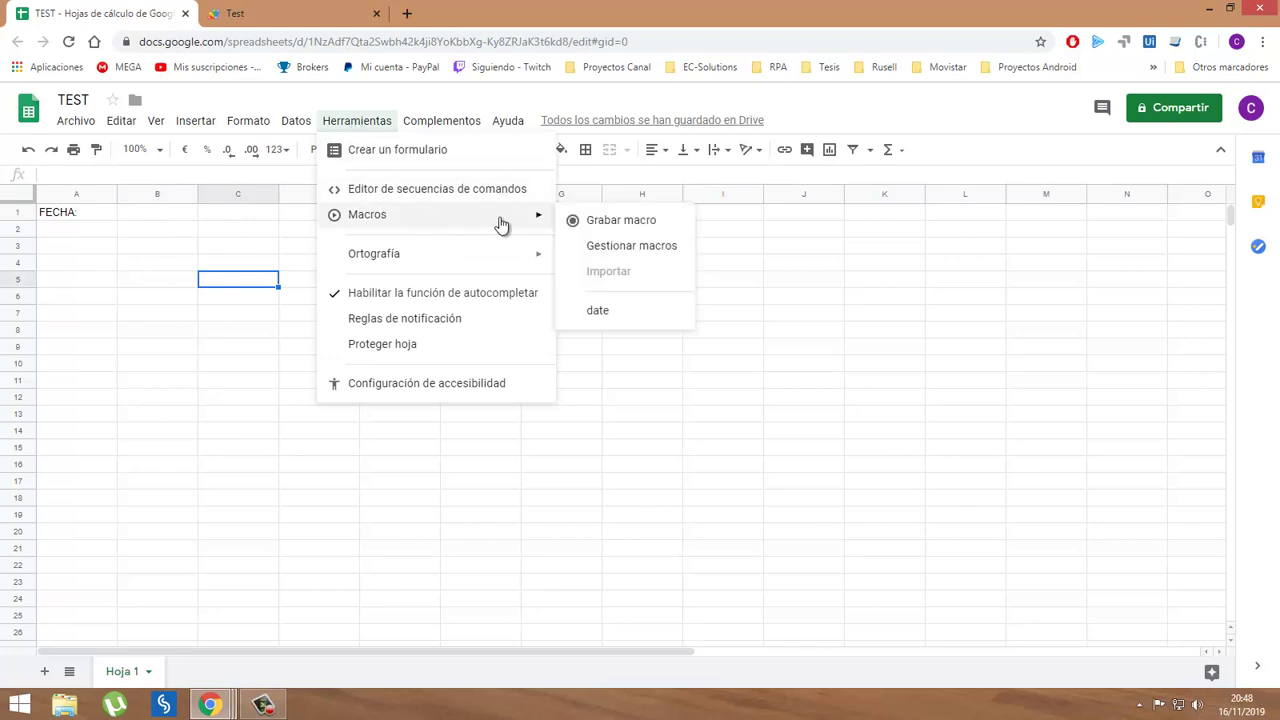
{"action": "left_click", "coordinate": [612, 246]}
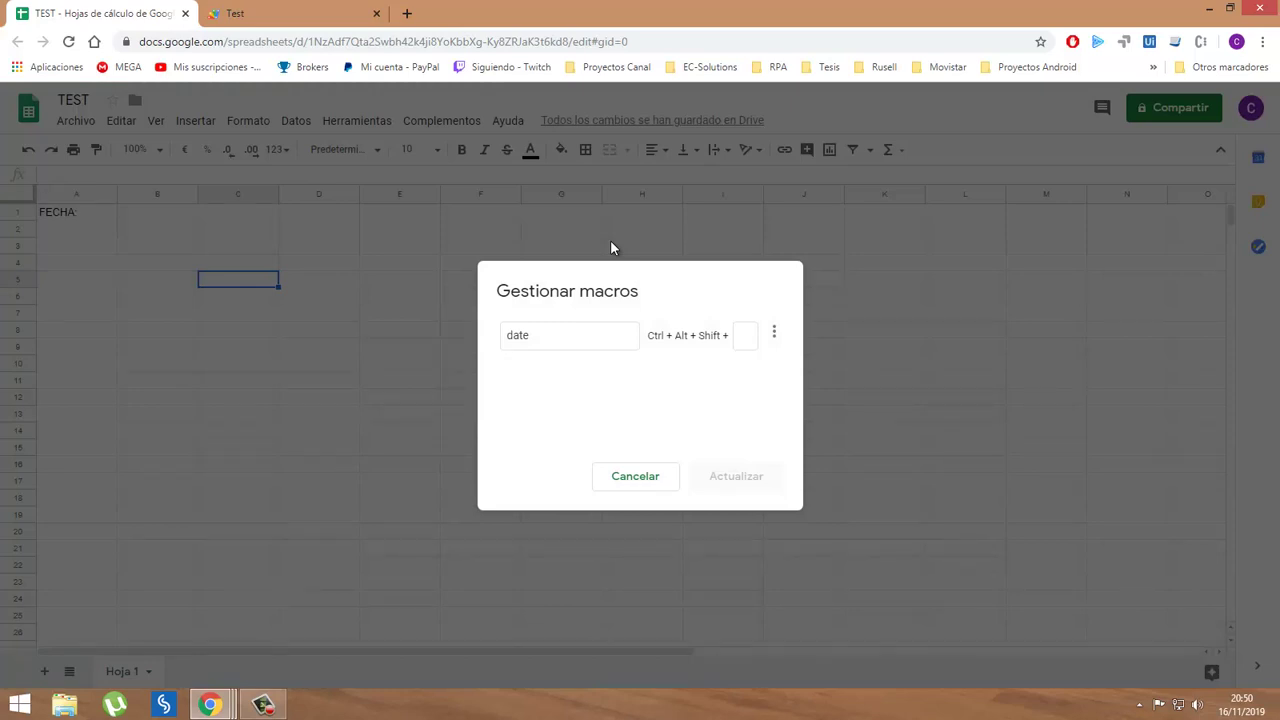
{"action": "left_click", "coordinate": [747, 337]}
{"action": "type", "text": "1"}
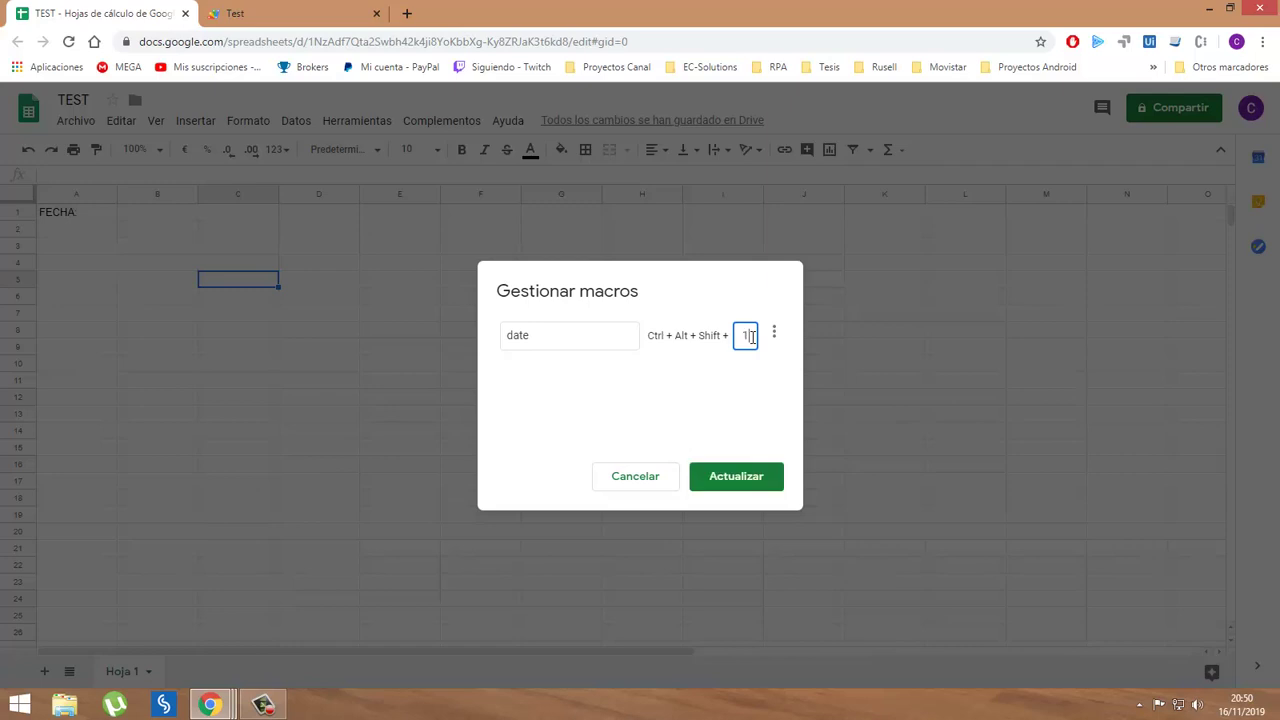
{"action": "left_click", "coordinate": [733, 481]}
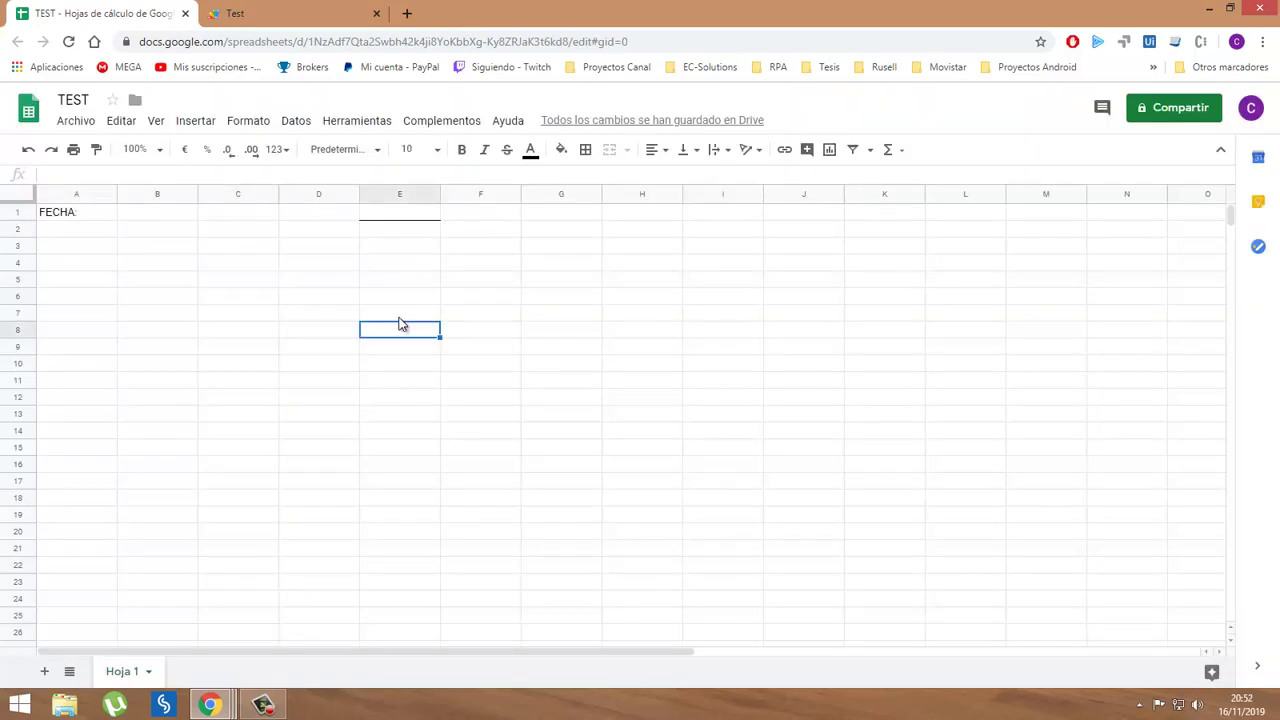
- Run the date macro (Ctrl+Alt+Shift+1), authorize it, and widen column B to fit 16/11/2019 20:52:33
{"action": "key", "text": "Up"}
{"action": "key", "text": "Up"}
{"action": "left_click", "coordinate": [557, 316]}
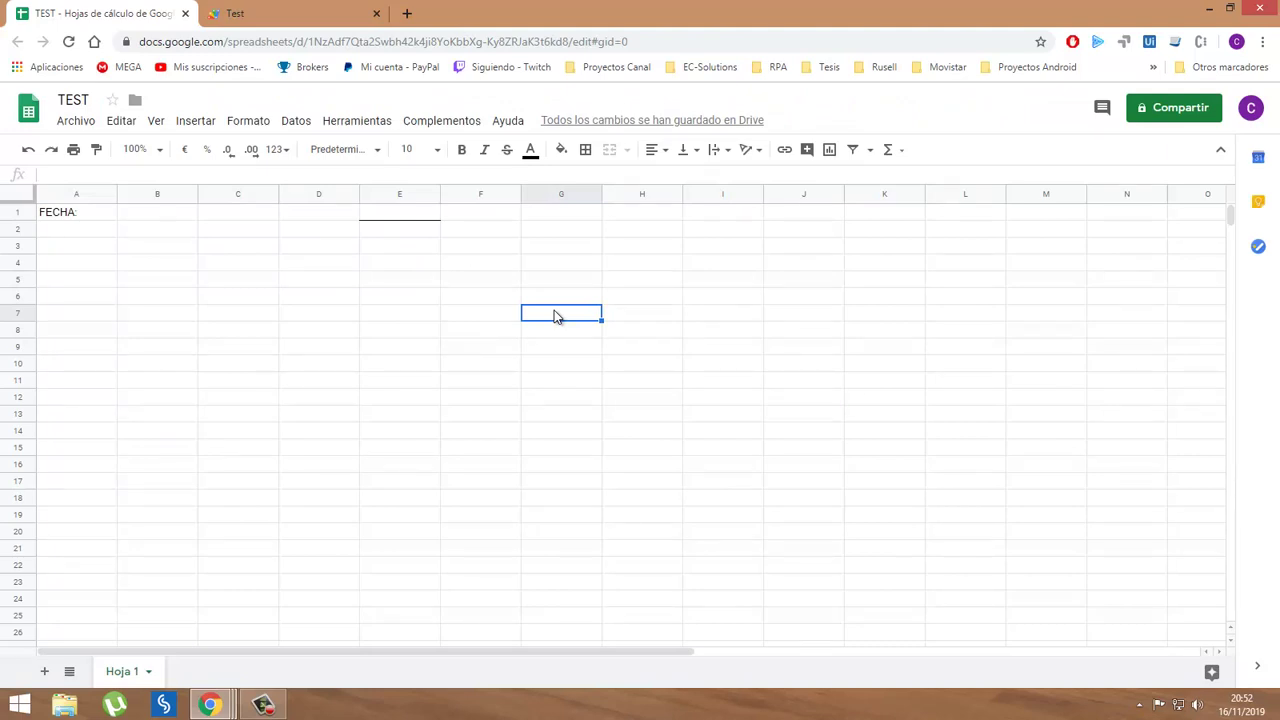
{"action": "key", "text": "ctrl+alt+shift+1"}
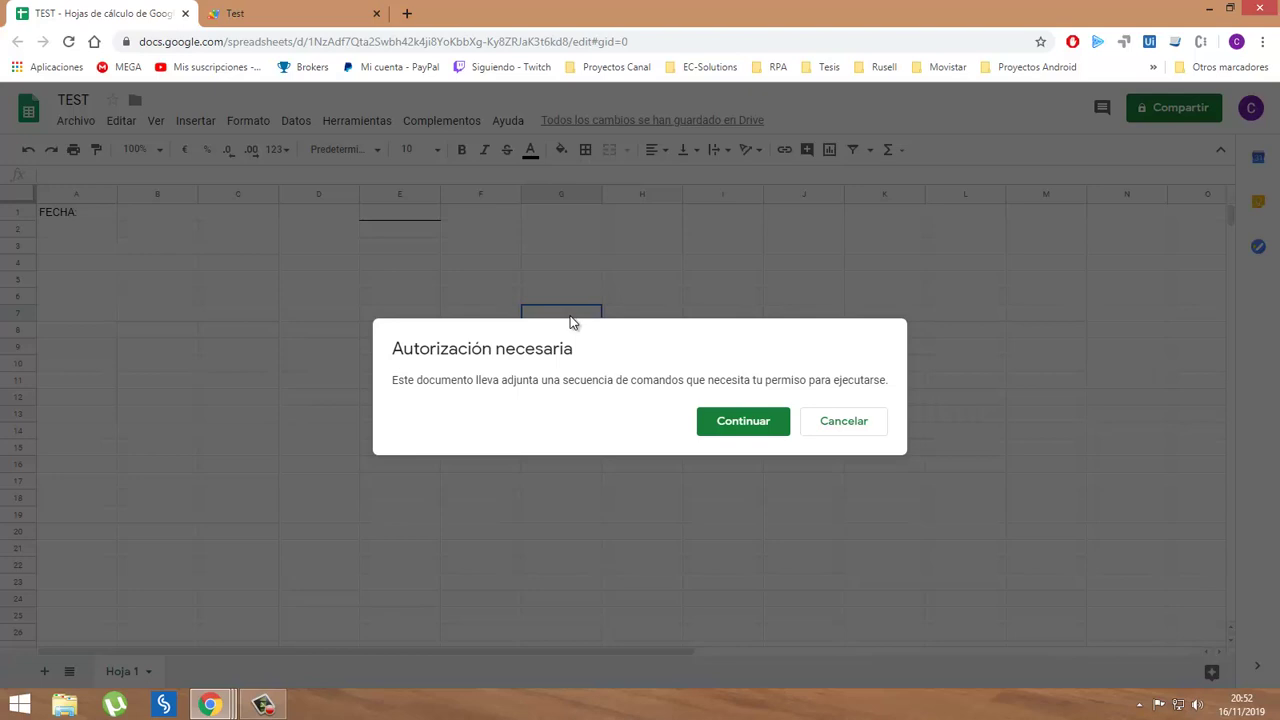
{"action": "left_click", "coordinate": [734, 428]}
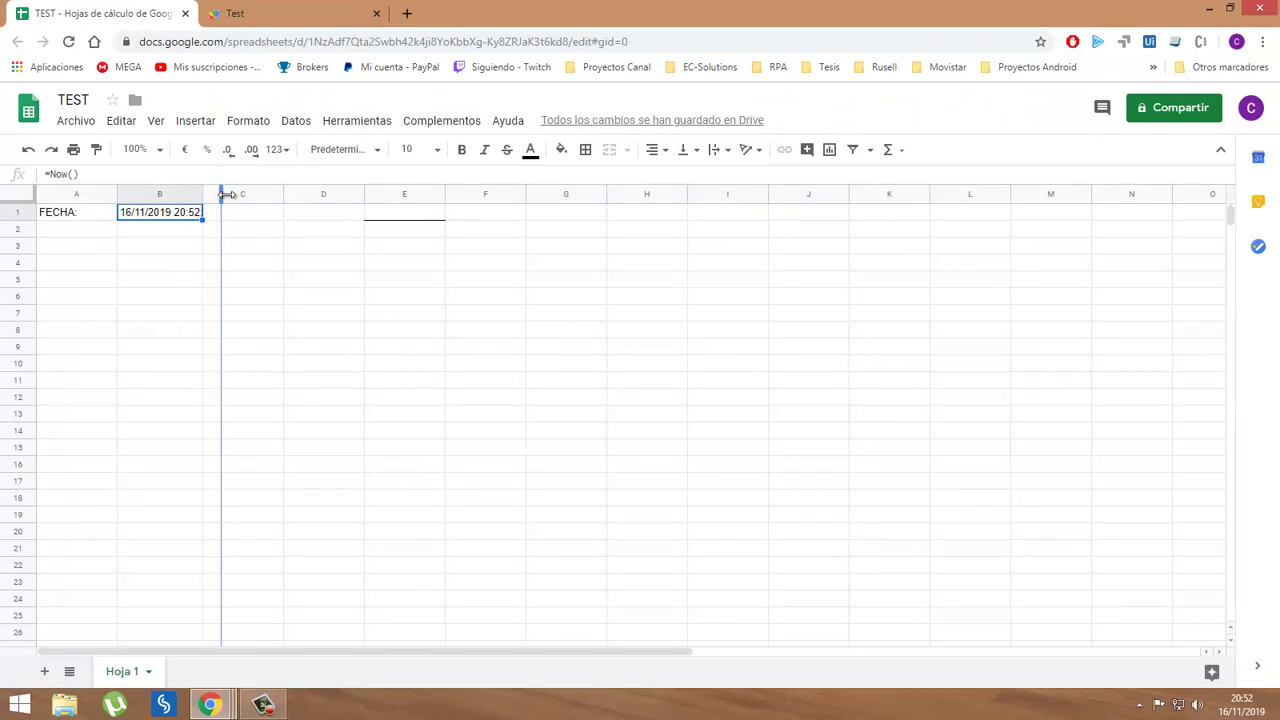
{"action": "left_click_drag", "start_coordinate": [201, 193], "coordinate": [229, 193]}
{"action": "left_click", "coordinate": [277, 226]}
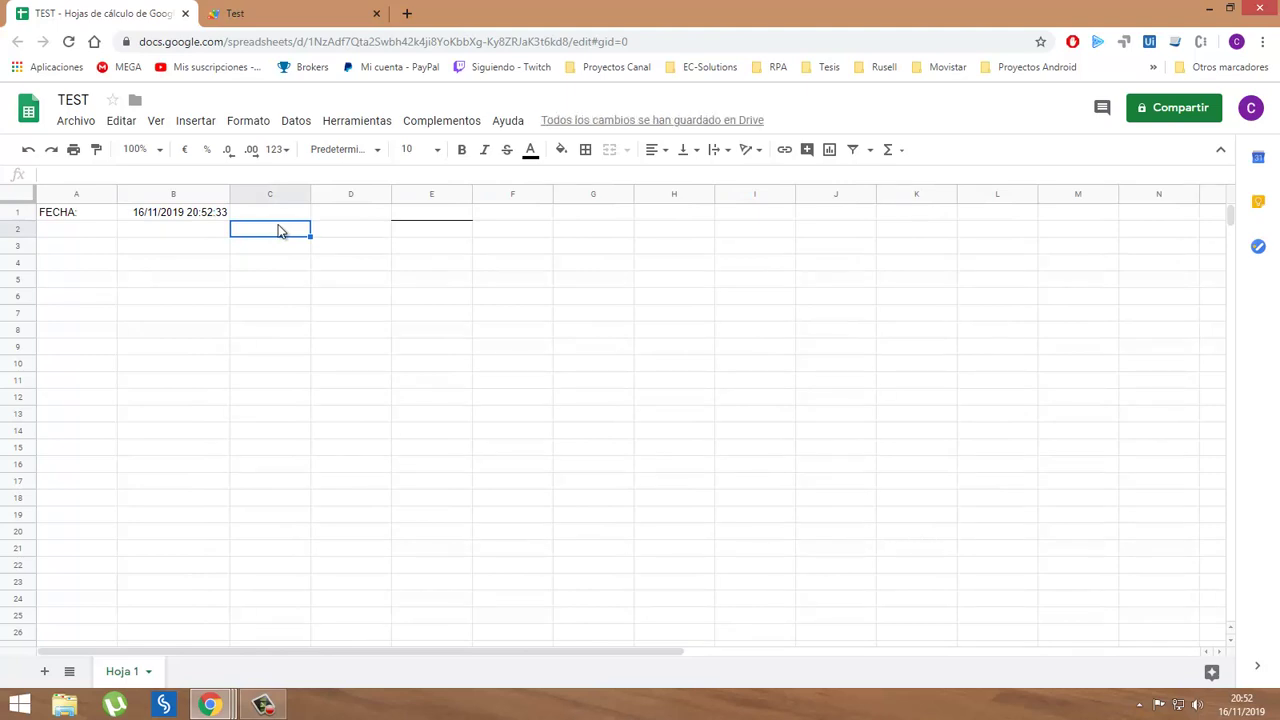
- Return to the Test script project and review the date() function that writes =Now() into B1
{"action": "left_click", "coordinate": [240, 13]}
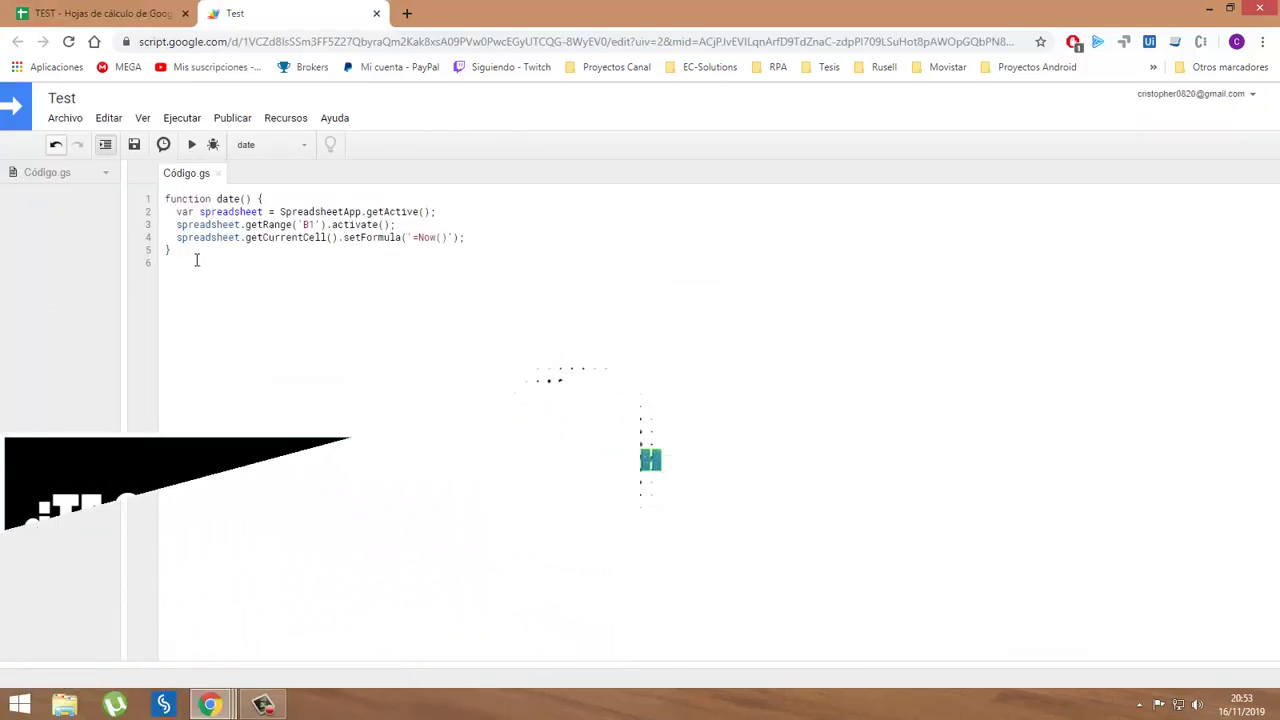
{"action": "left_click_drag", "start_coordinate": [198, 262], "coordinate": [130, 199]}
{"action": "left_click", "coordinate": [324, 353]}
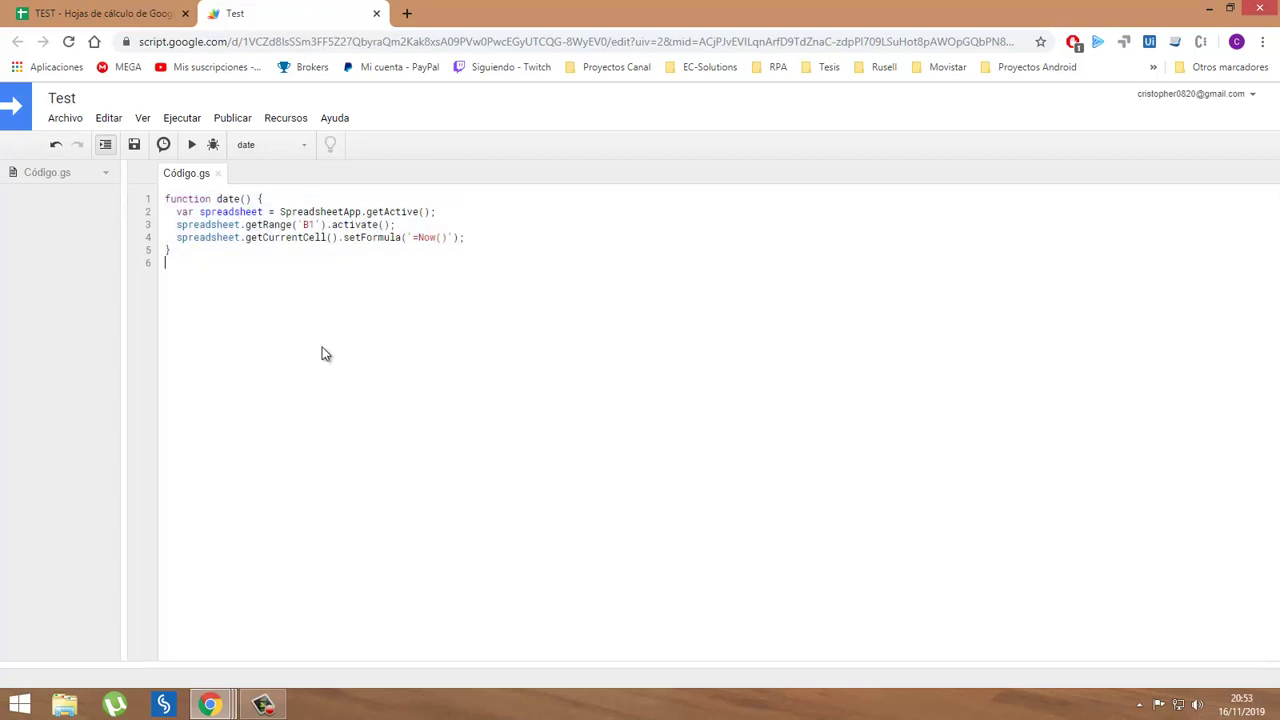